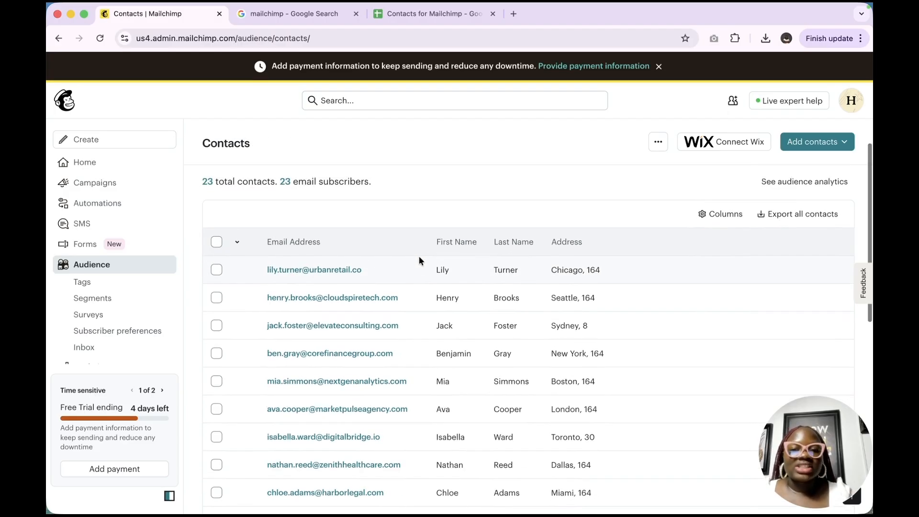
Select all contacts in the audience and examine the available bulk actions, including the email subscription status options.
{"action": "scroll", "coordinate": [419, 256], "scroll_direction": "down", "scroll_amount": 9}
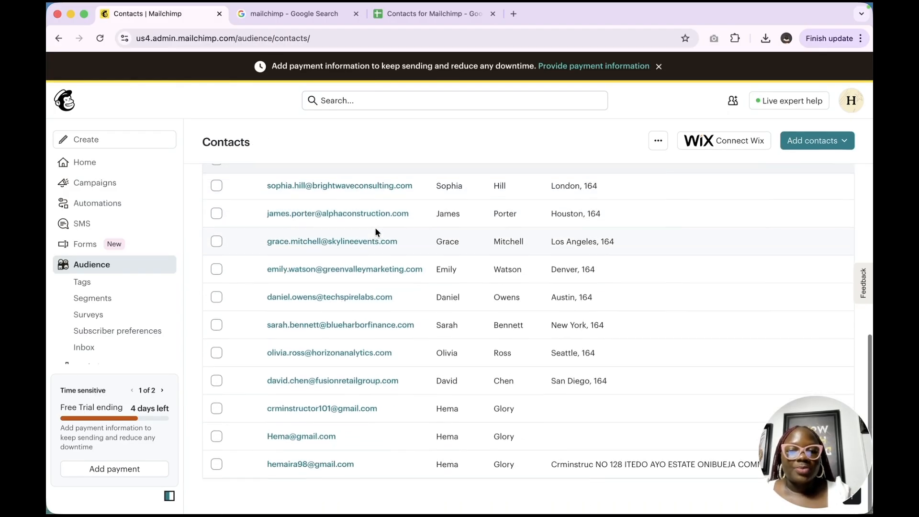
{"action": "scroll", "coordinate": [375, 228], "scroll_direction": "up", "scroll_amount": 9}
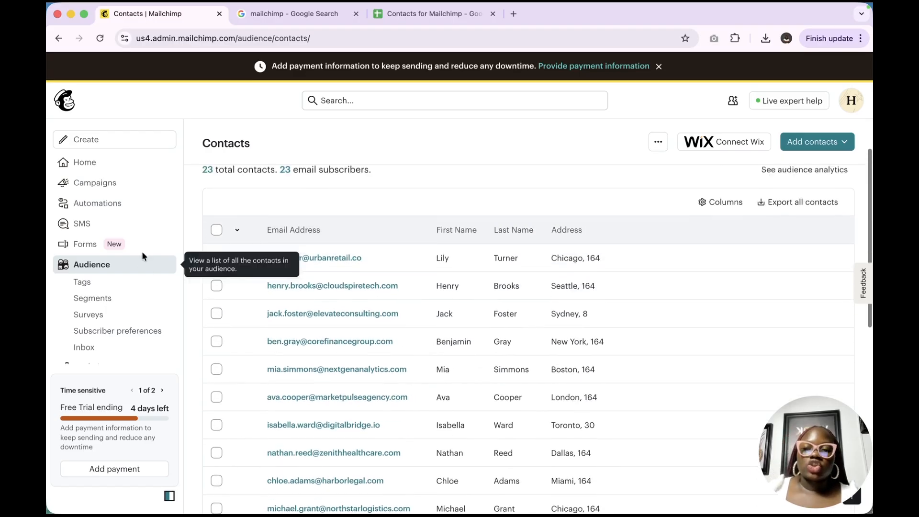
{"action": "left_click", "coordinate": [216, 230]}
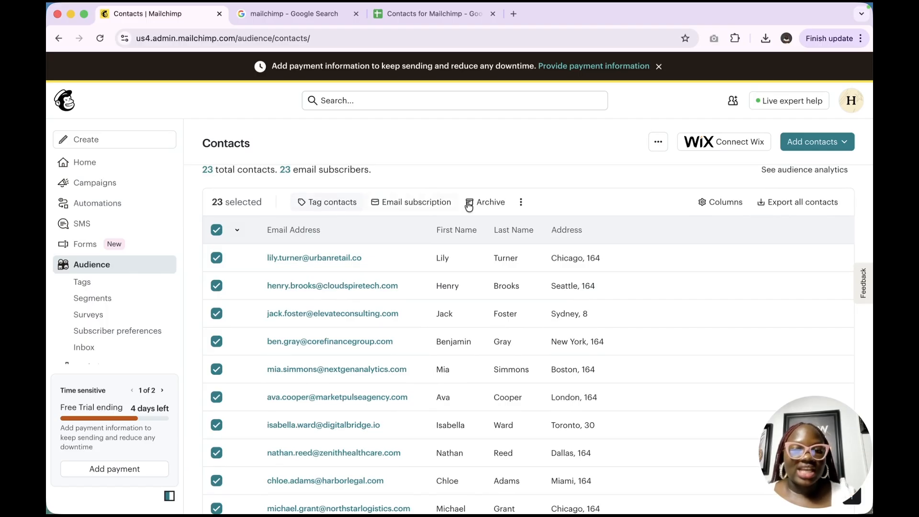
{"action": "left_click", "coordinate": [423, 204]}
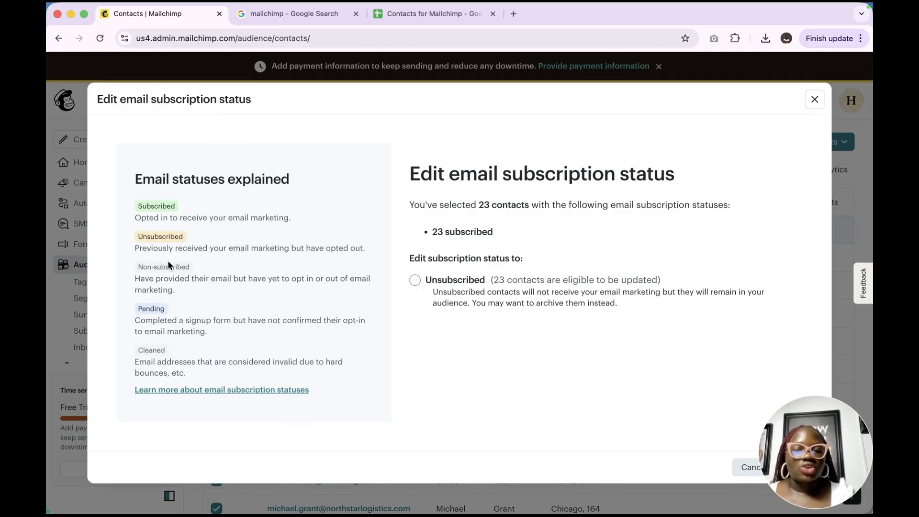
{"action": "left_click", "coordinate": [815, 100]}
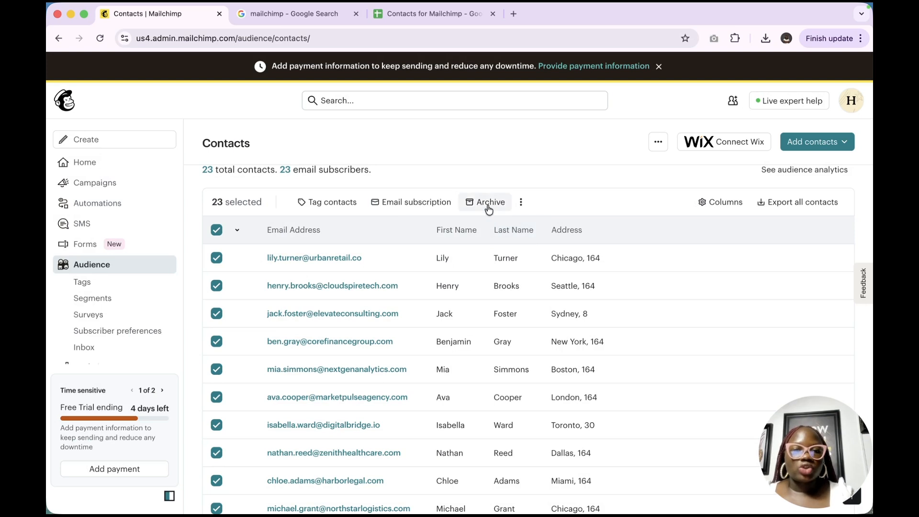
{"action": "left_click", "coordinate": [521, 202]}
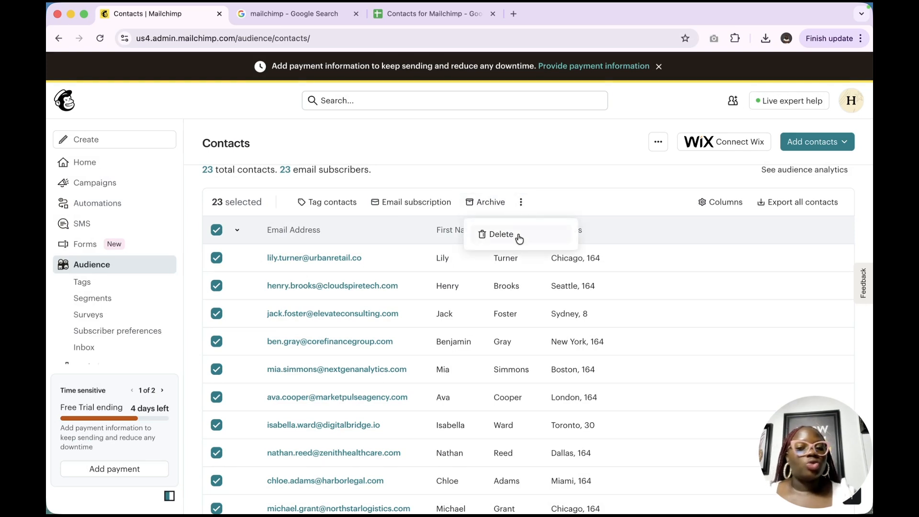
{"action": "left_click", "coordinate": [582, 158]}
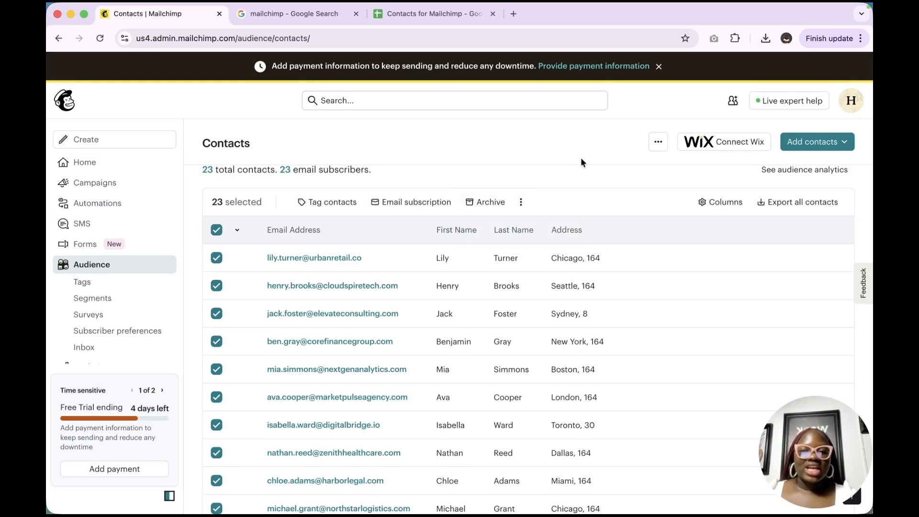
Create a new audience tag named "Clients".
{"action": "left_click", "coordinate": [97, 284]}
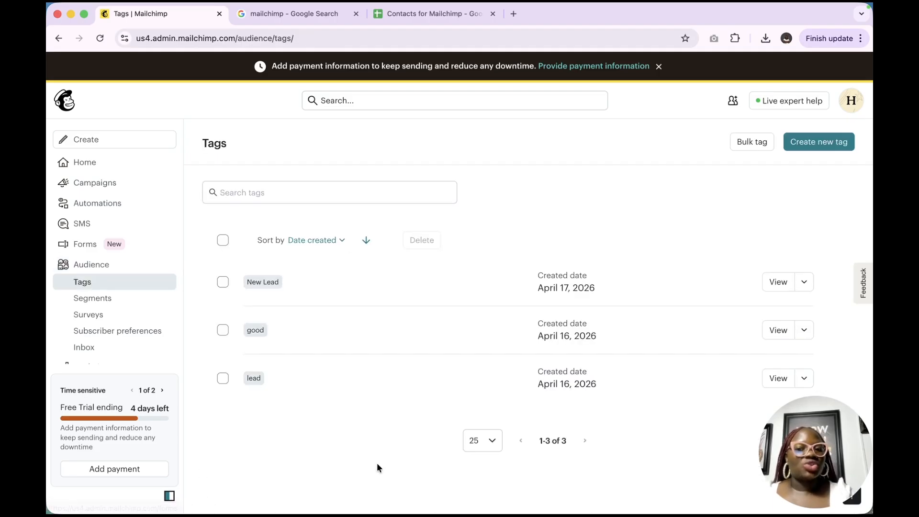
{"action": "left_click", "coordinate": [833, 151]}
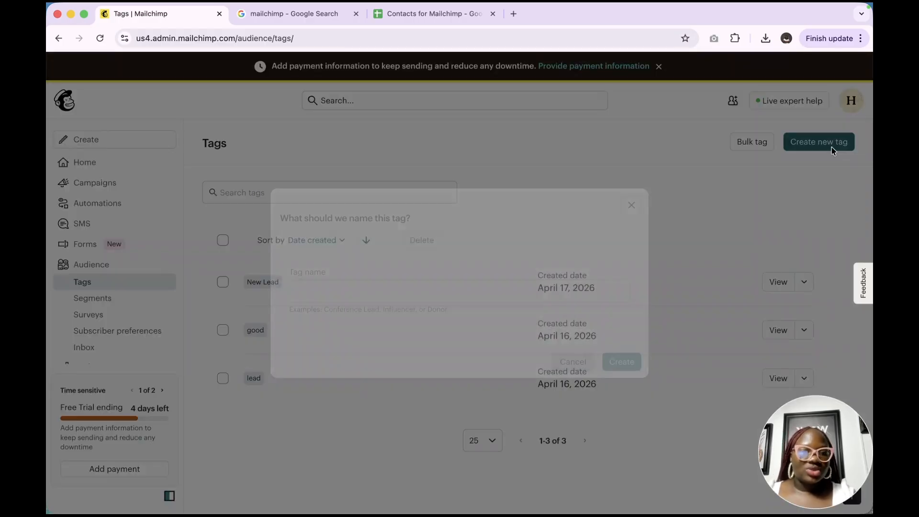
{"action": "left_click", "coordinate": [458, 286]}
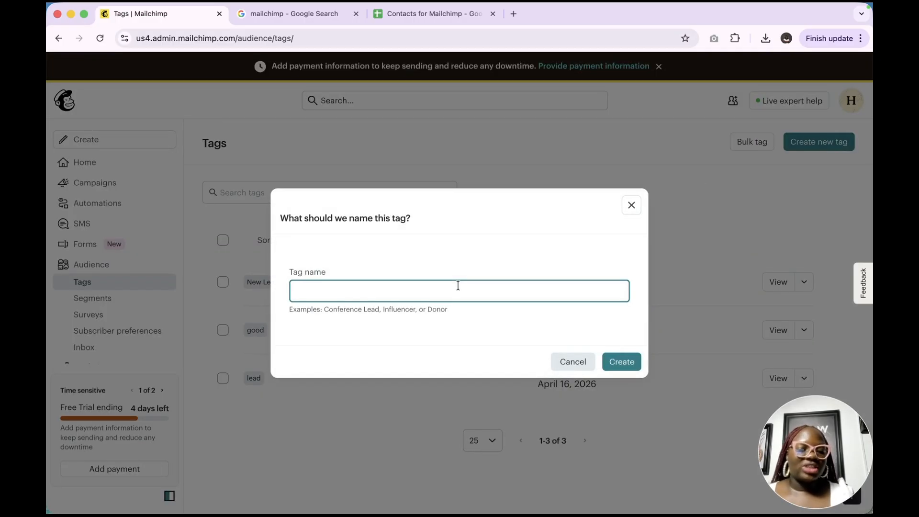
{"action": "type", "text": "Client"}
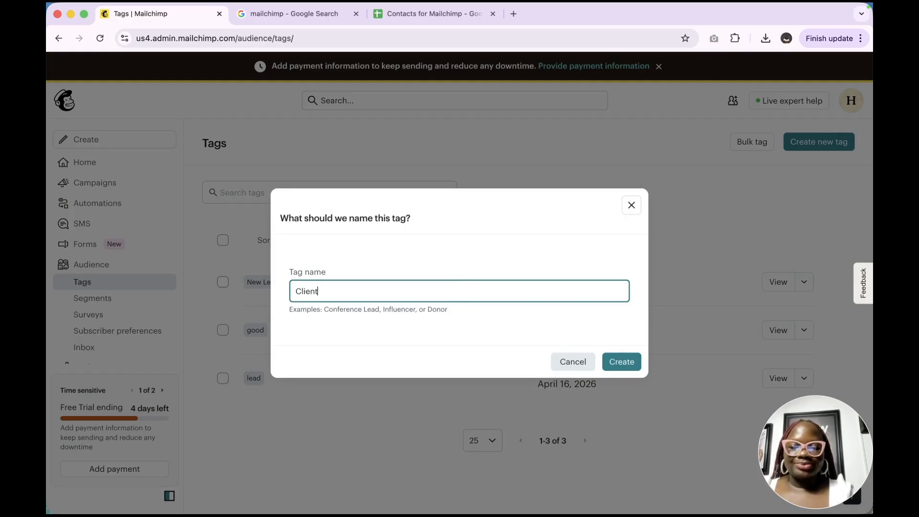
{"action": "type", "text": "s"}
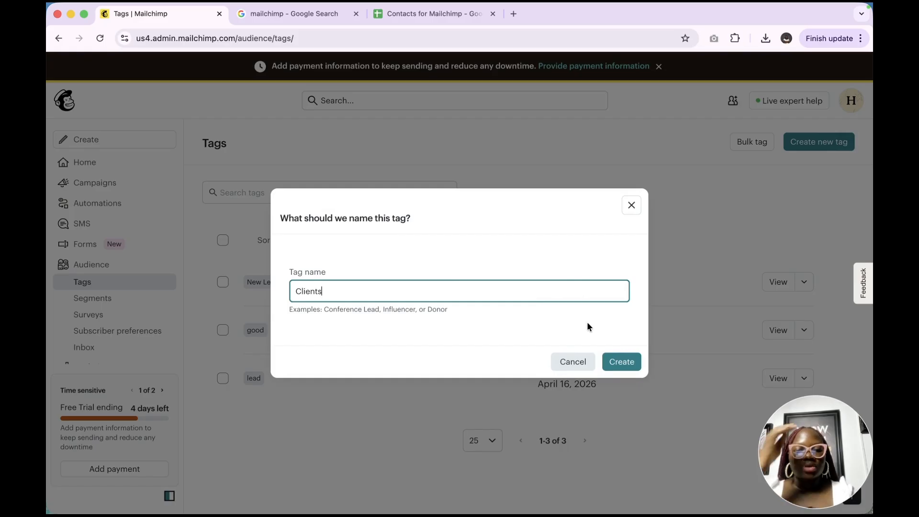
{"action": "left_click", "coordinate": [623, 364]}
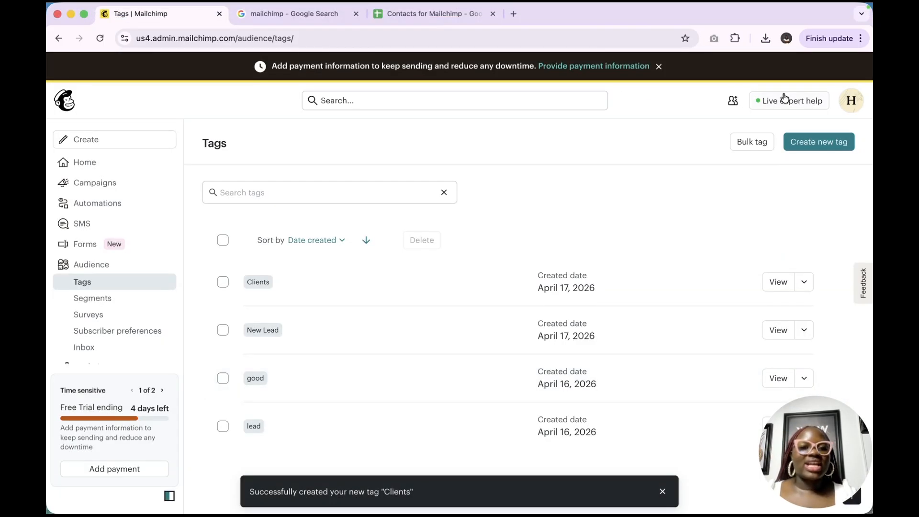
Start a new audience segment with a Tags filter where the contact is tagged New Lead.
{"action": "left_click", "coordinate": [88, 300]}
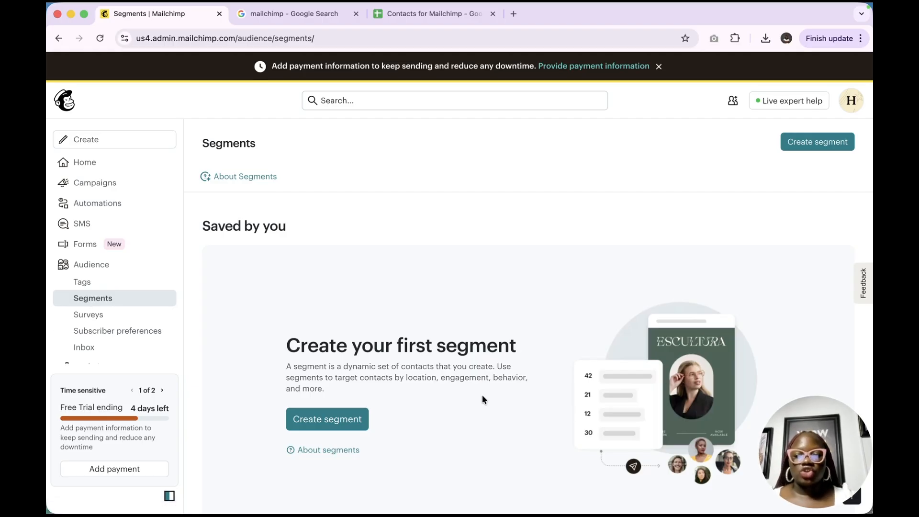
{"action": "left_click", "coordinate": [346, 419]}
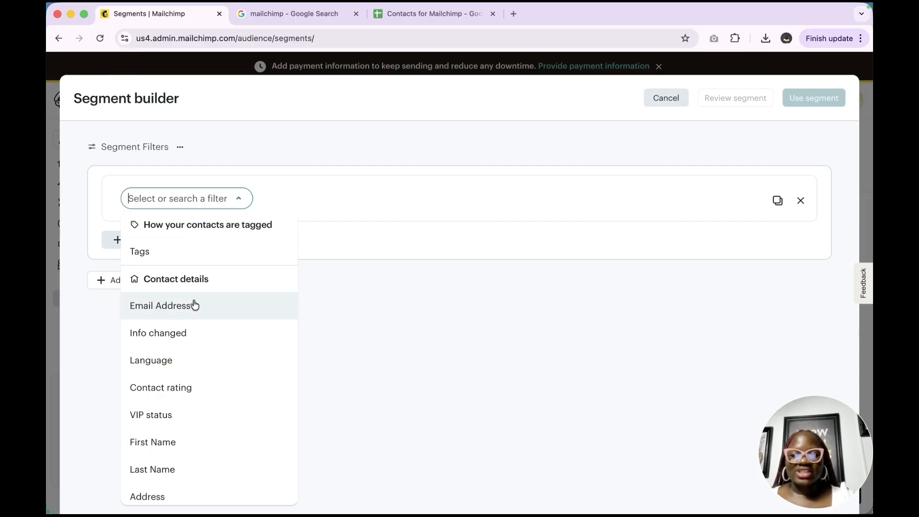
{"action": "scroll", "coordinate": [190, 240], "scroll_direction": "down", "scroll_amount": 1}
{"action": "scroll", "coordinate": [193, 243], "scroll_direction": "up", "scroll_amount": 1}
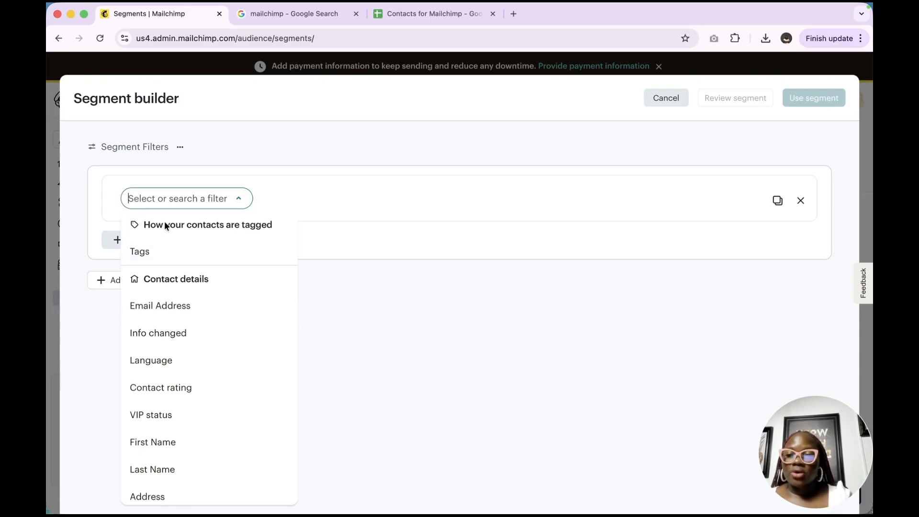
{"action": "left_click", "coordinate": [145, 255]}
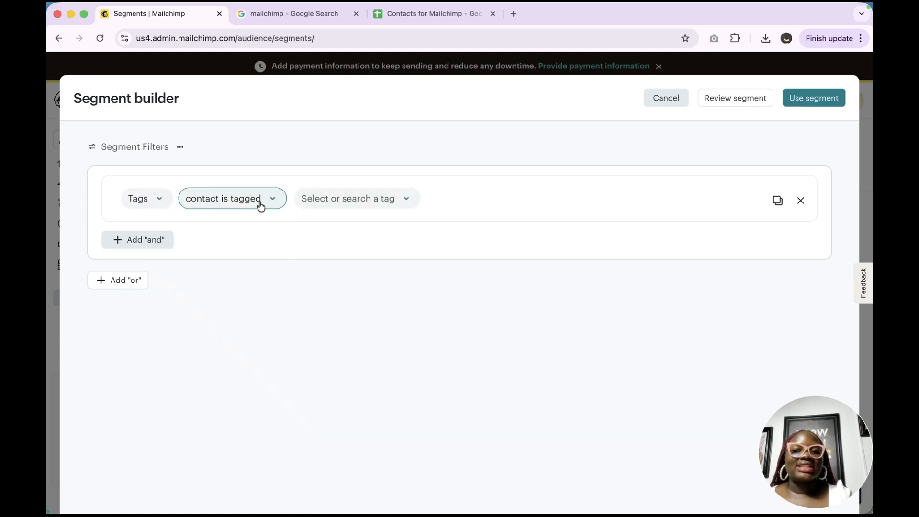
{"action": "left_click", "coordinate": [329, 203]}
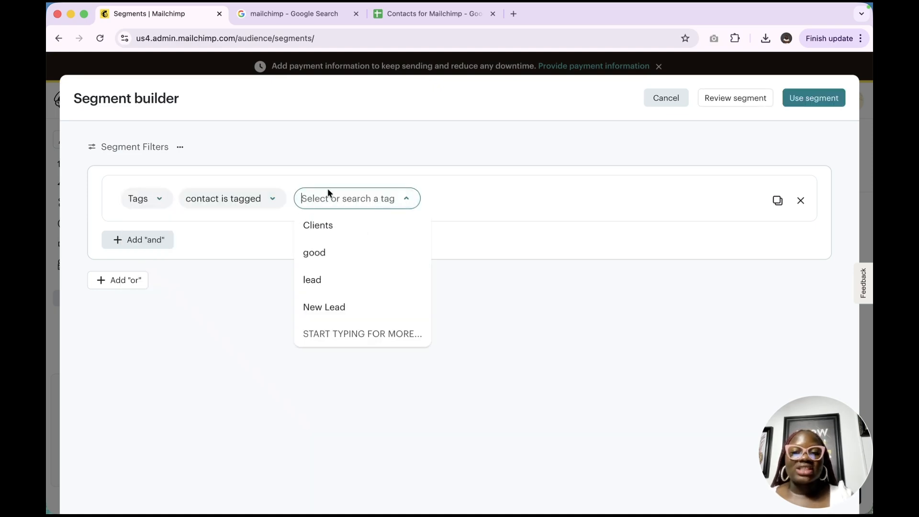
{"action": "left_click", "coordinate": [323, 312]}
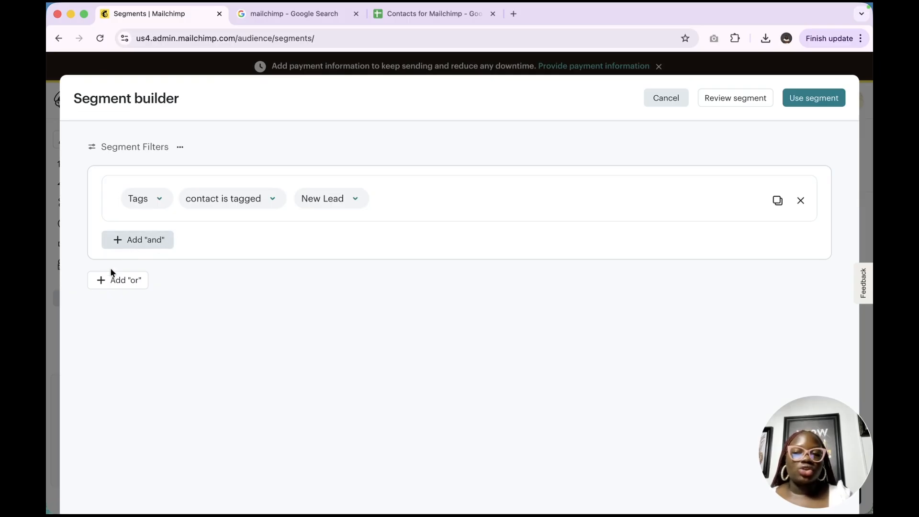
Add an "and" condition requiring Email Address is not blank, and review the segment before returning to its filters.
{"action": "left_click", "coordinate": [139, 241]}
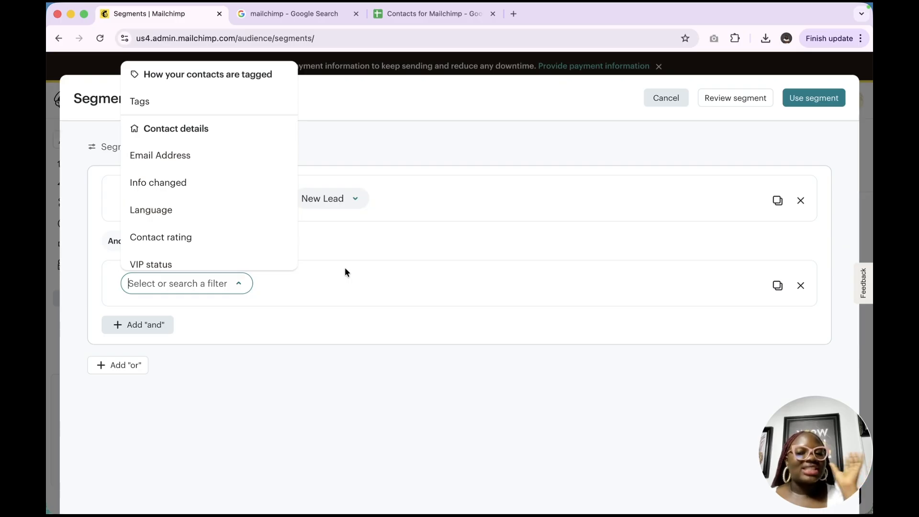
{"action": "left_click", "coordinate": [169, 156]}
{"action": "left_click", "coordinate": [243, 286]}
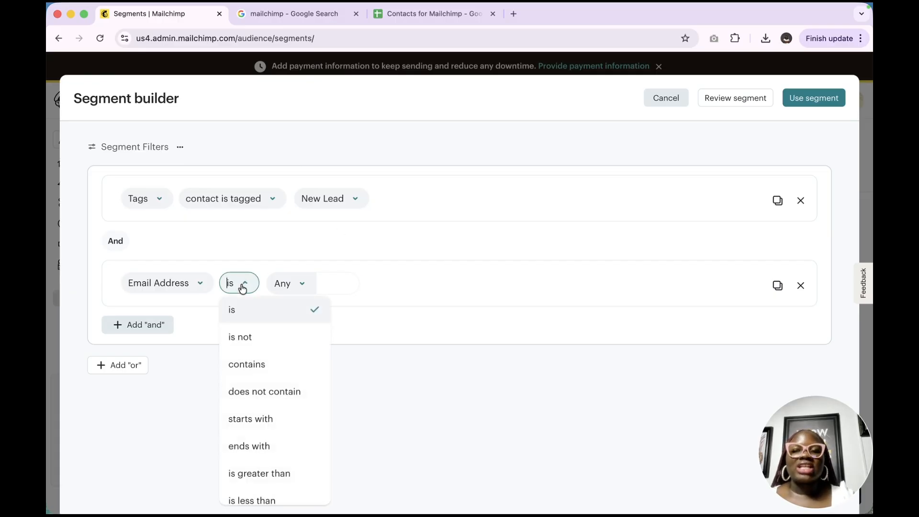
{"action": "scroll", "coordinate": [261, 357], "scroll_direction": "down", "scroll_amount": 3}
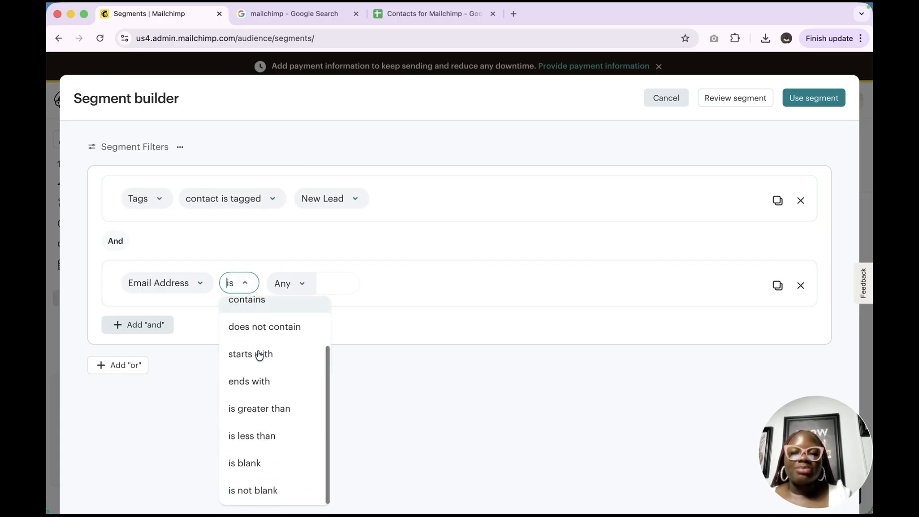
{"action": "left_click", "coordinate": [258, 490]}
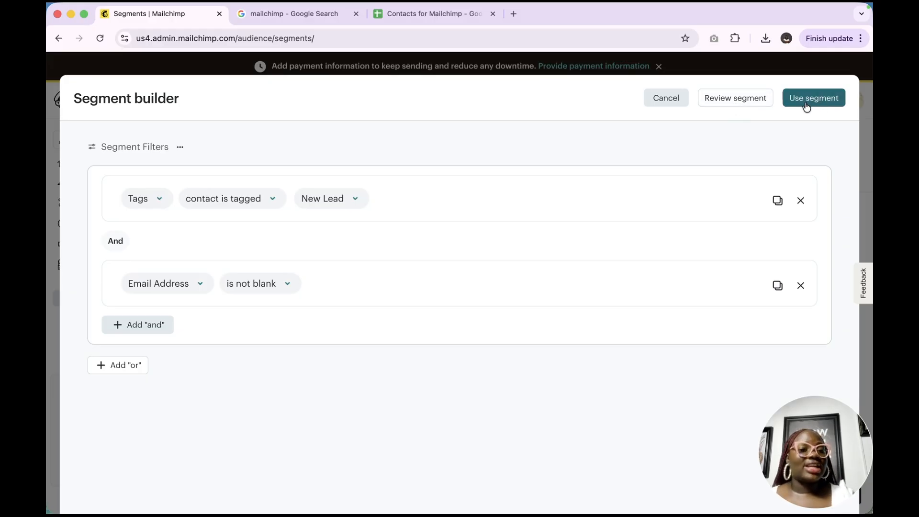
{"action": "left_click", "coordinate": [739, 98]}
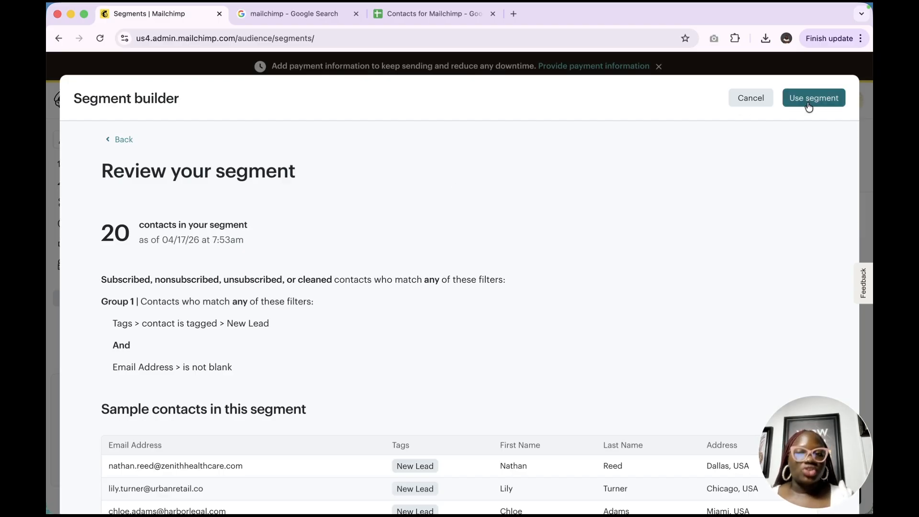
{"action": "left_click", "coordinate": [122, 141]}
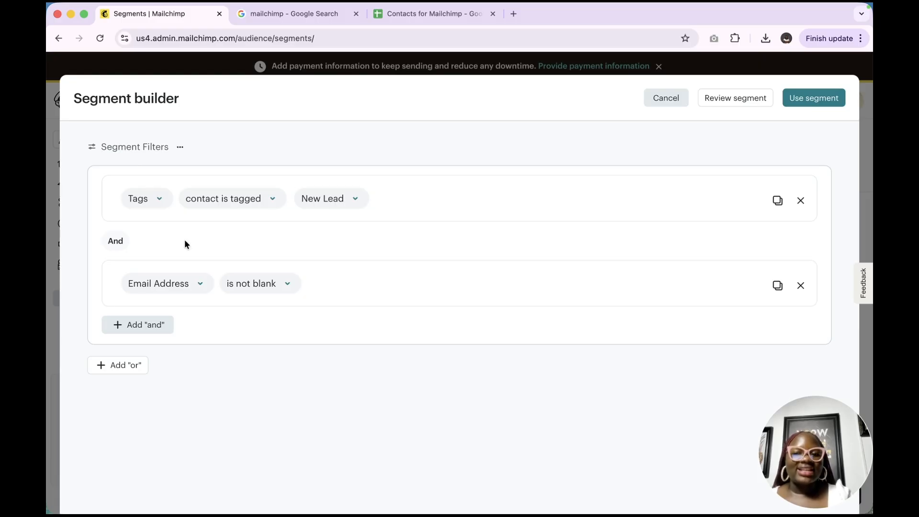
Add an "or" filter group with a Tags filter where the contact is tagged New Lead.
{"action": "left_click", "coordinate": [129, 366]}
{"action": "left_click", "coordinate": [369, 372]}
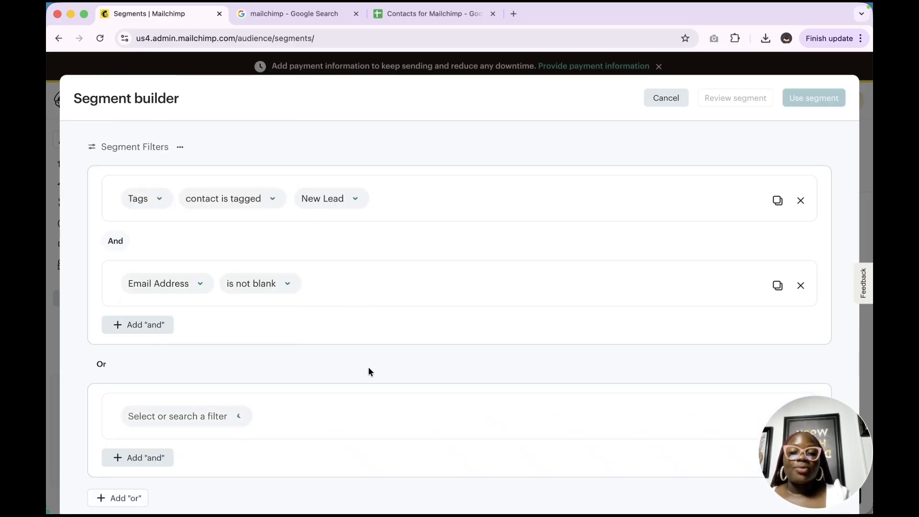
{"action": "scroll", "coordinate": [369, 371], "scroll_direction": "down", "scroll_amount": 1}
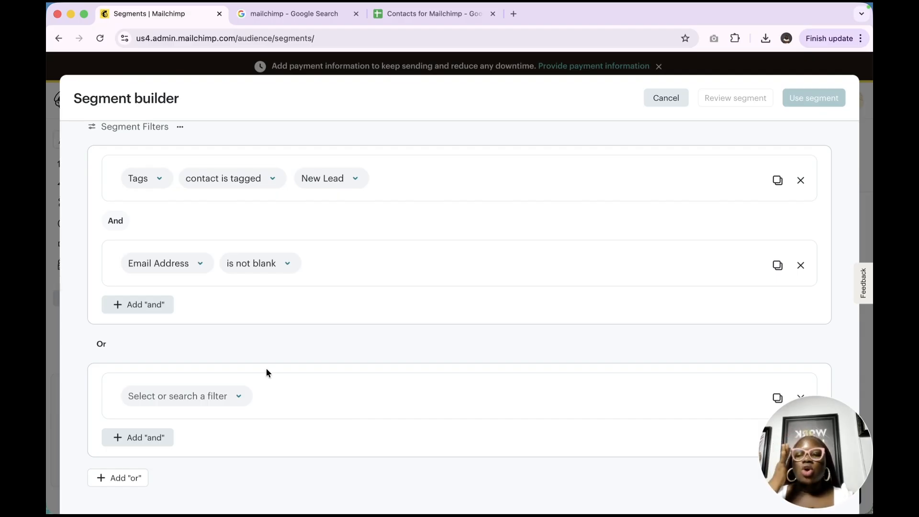
{"action": "left_click", "coordinate": [221, 397]}
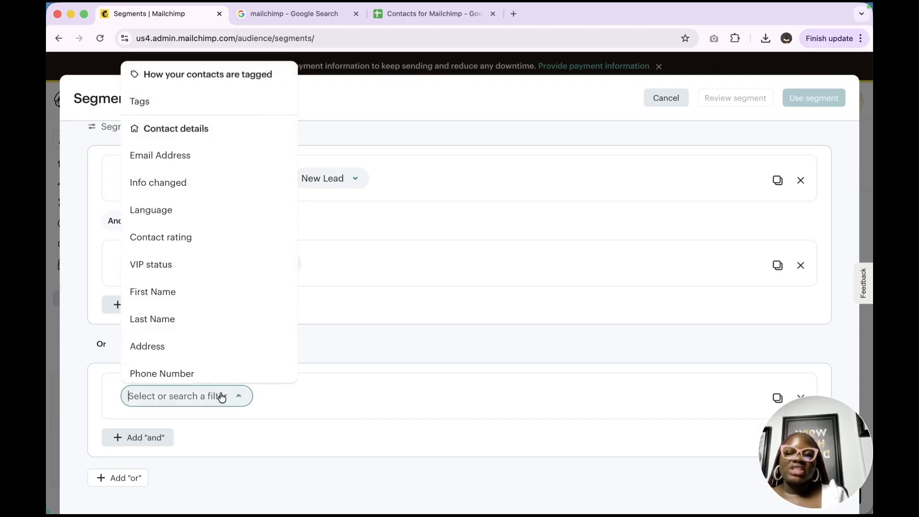
{"action": "left_click", "coordinate": [153, 107]}
{"action": "left_click", "coordinate": [376, 396]}
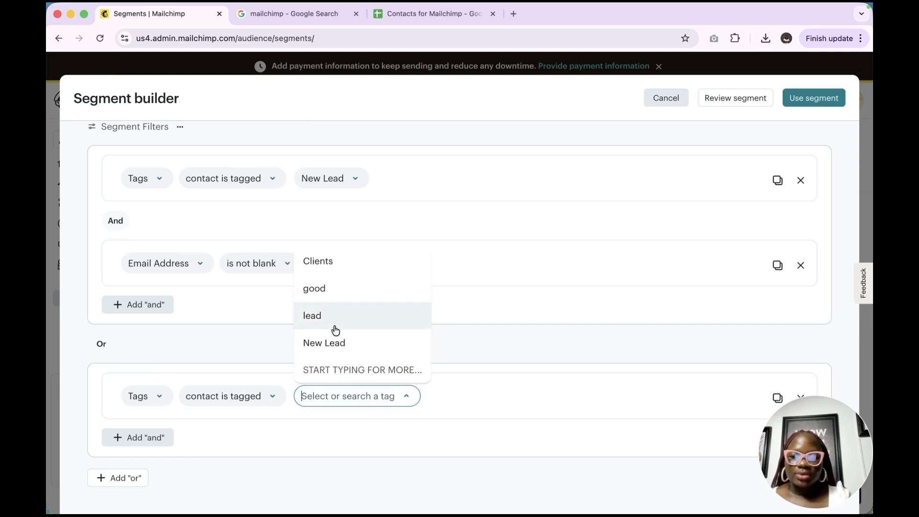
{"action": "left_click", "coordinate": [334, 344]}
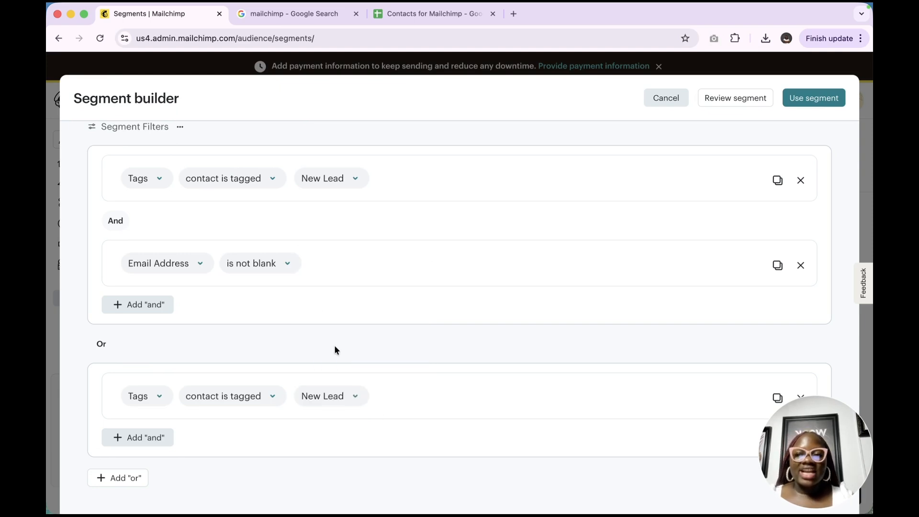
Add an "and" condition to the "or" group requiring First Name is not blank.
{"action": "left_click", "coordinate": [155, 438]}
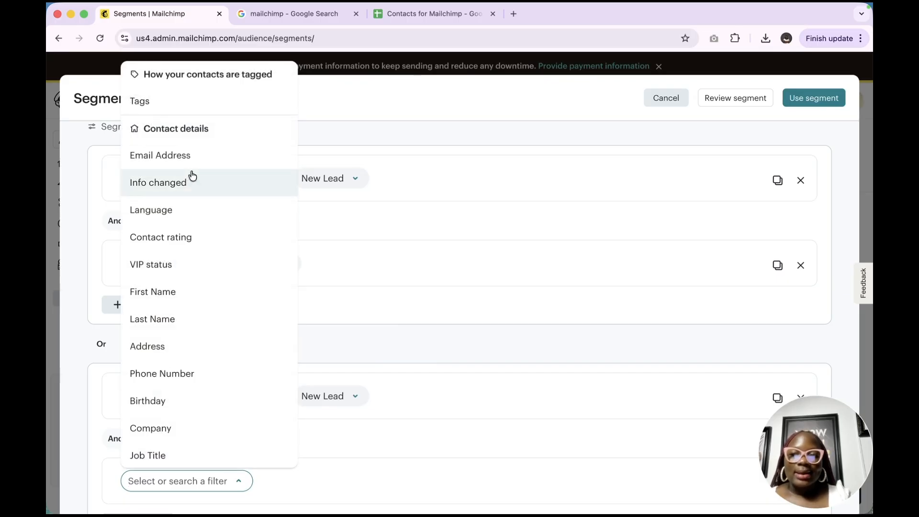
{"action": "scroll", "coordinate": [192, 176], "scroll_direction": "down", "scroll_amount": 2}
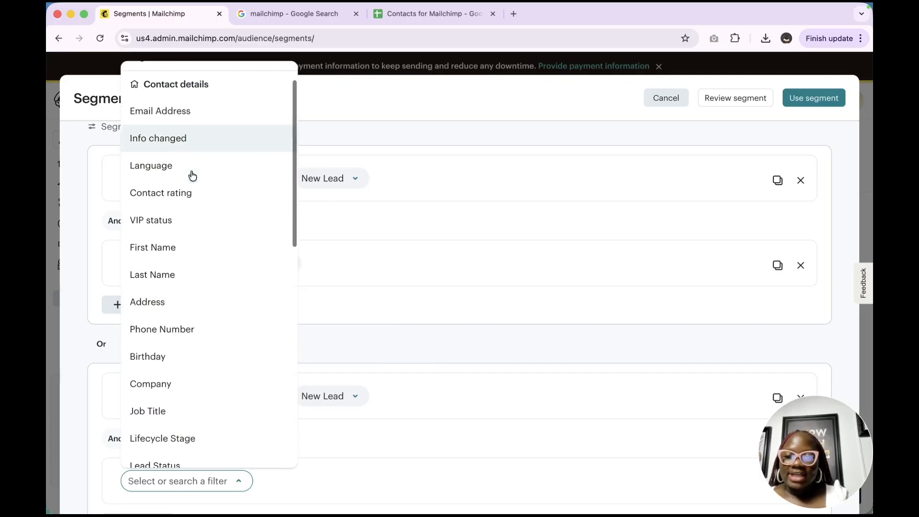
{"action": "left_click", "coordinate": [164, 254]}
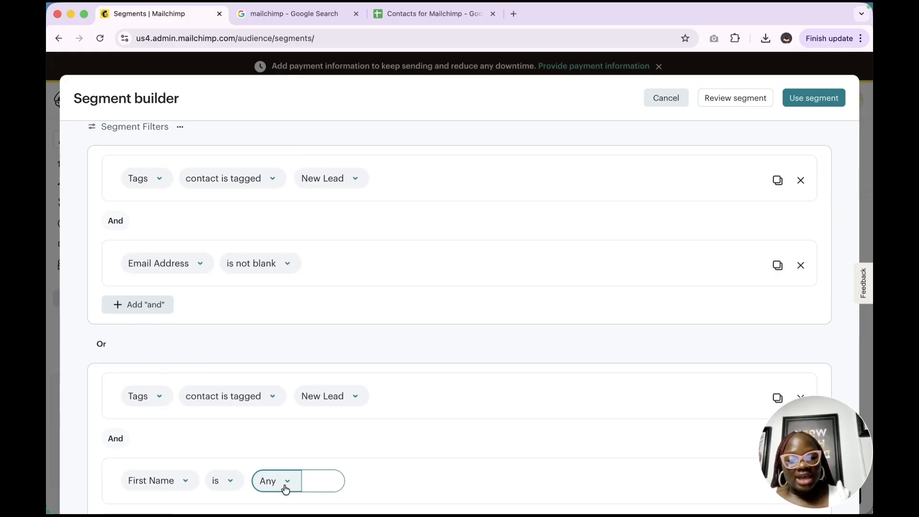
{"action": "left_click", "coordinate": [286, 488]}
{"action": "left_click", "coordinate": [218, 481]}
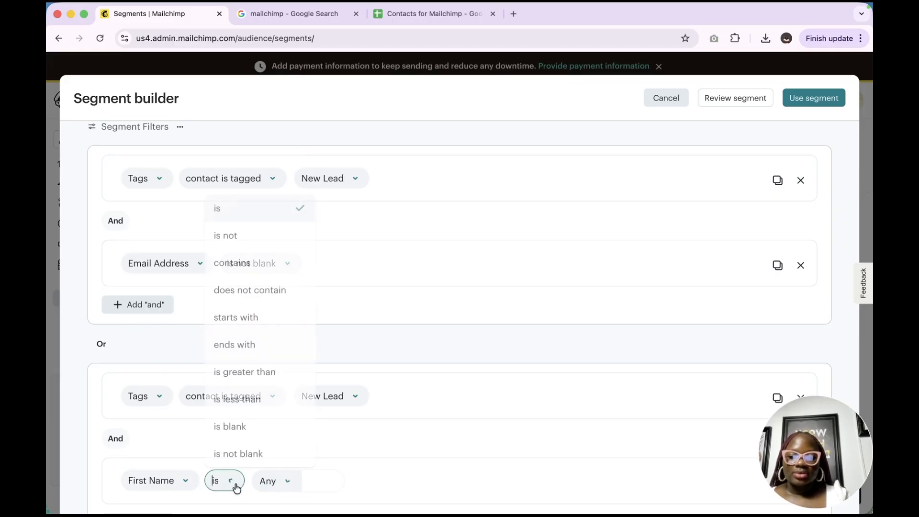
{"action": "left_click", "coordinate": [236, 453]}
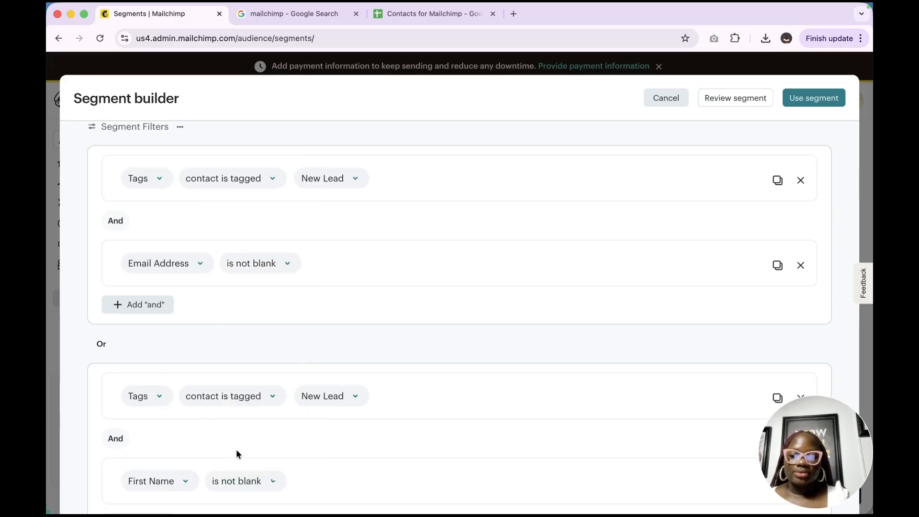
Check both filter groups of the segment, review the segment summary, and return to the filters.
{"action": "scroll", "coordinate": [237, 449], "scroll_direction": "down", "scroll_amount": 2}
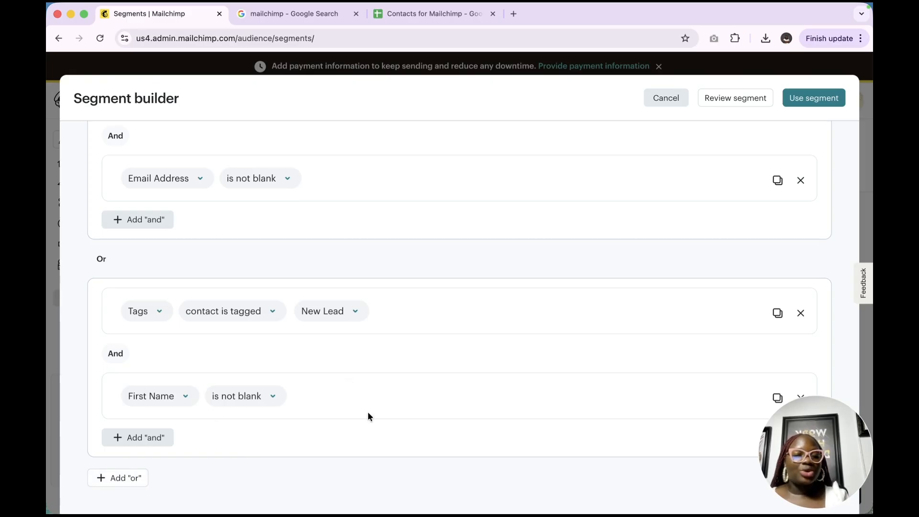
{"action": "scroll", "coordinate": [368, 414], "scroll_direction": "up", "scroll_amount": 3}
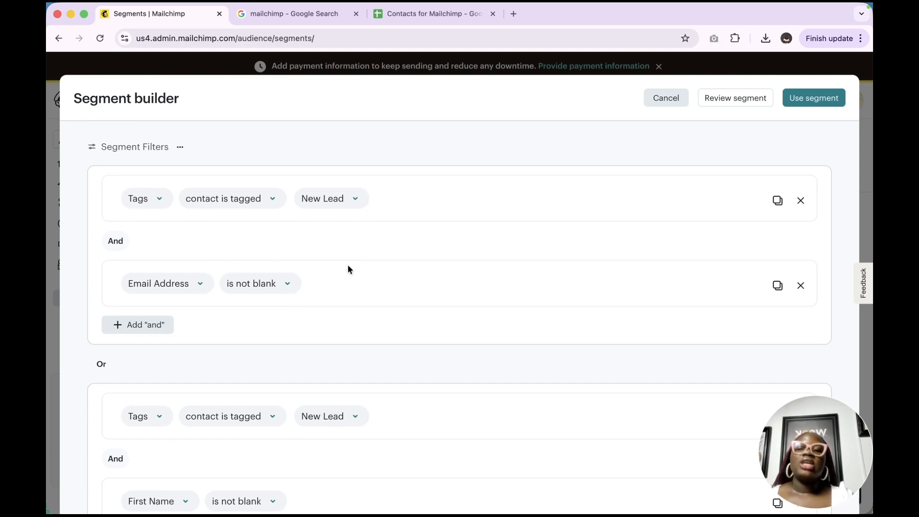
{"action": "scroll", "coordinate": [397, 261], "scroll_direction": "down", "scroll_amount": 1}
{"action": "scroll", "coordinate": [400, 262], "scroll_direction": "down", "scroll_amount": 1}
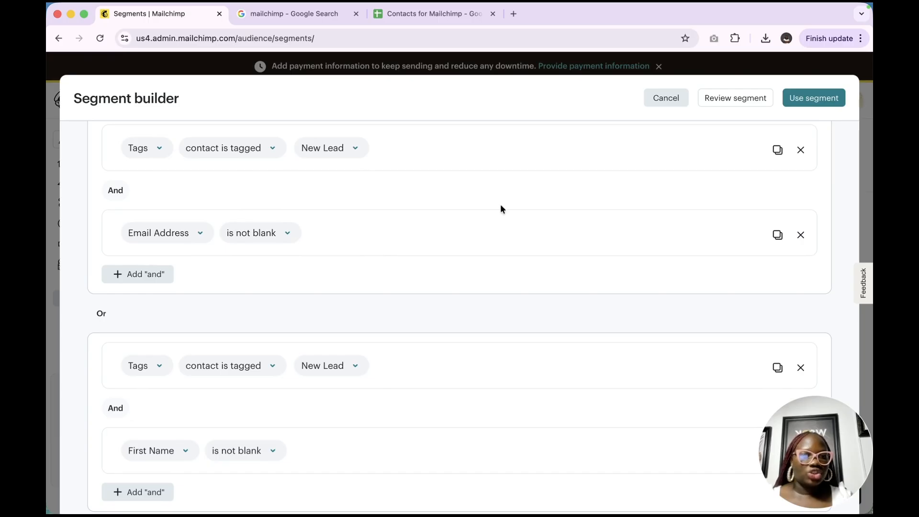
{"action": "left_click", "coordinate": [750, 103]}
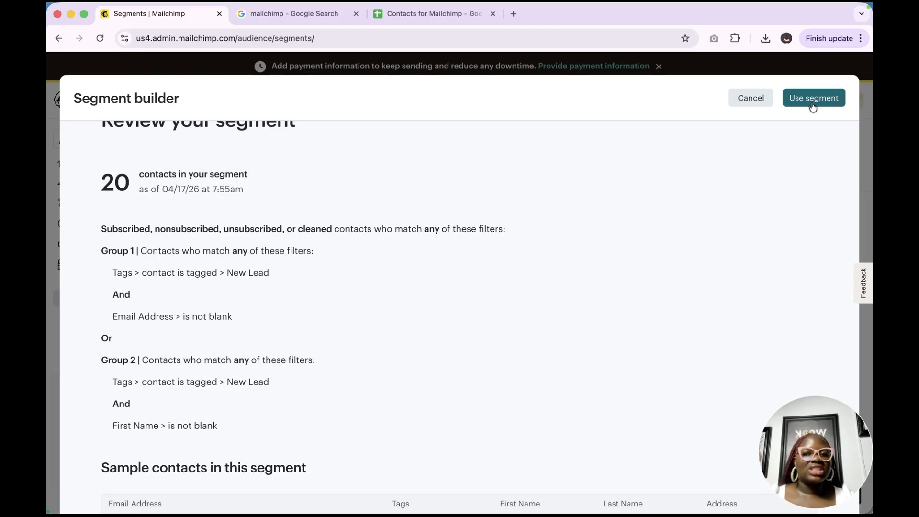
{"action": "scroll", "coordinate": [140, 314], "scroll_direction": "up", "scroll_amount": 3}
{"action": "left_click", "coordinate": [117, 142]}
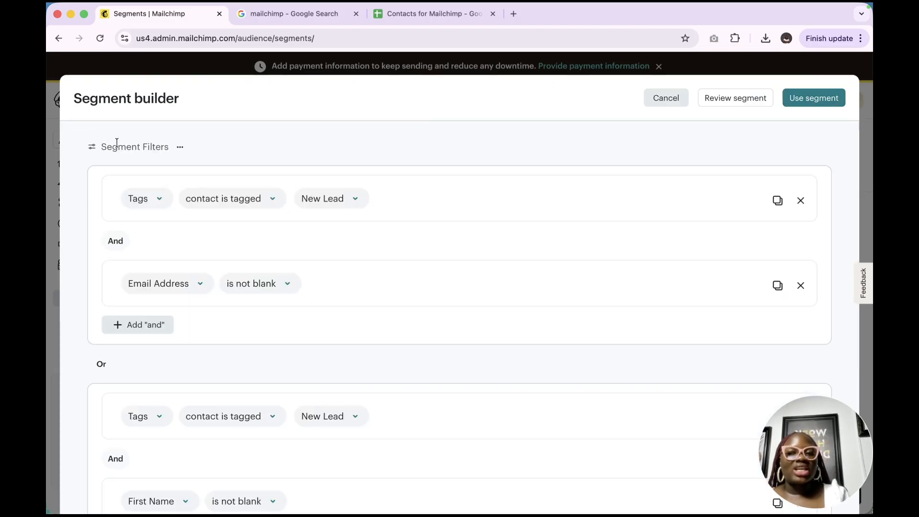
Save the segment under the name "New Lead with Emails".
{"action": "left_click", "coordinate": [816, 102]}
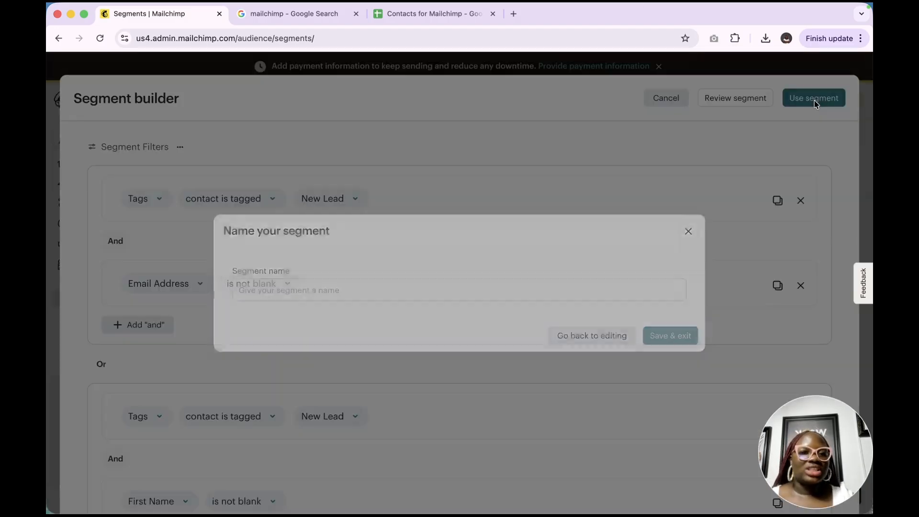
{"action": "left_click", "coordinate": [494, 293]}
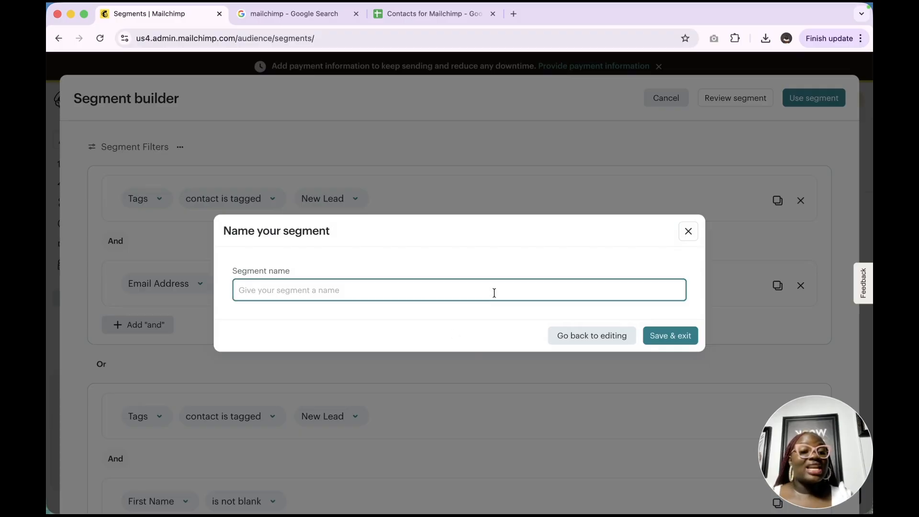
{"action": "type", "text": "New Lead wir"}
{"action": "key", "text": "BackSpace"}
{"action": "type", "text": "th "}
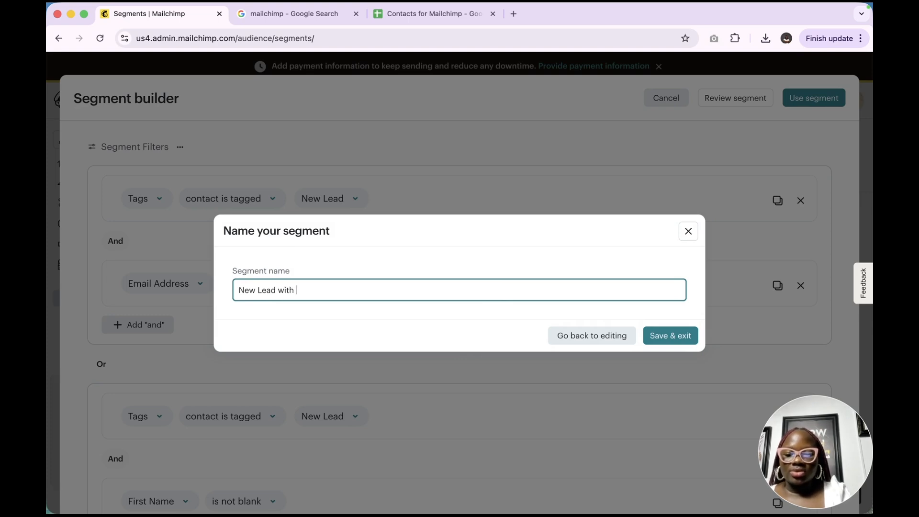
{"action": "type", "text": "Emails"}
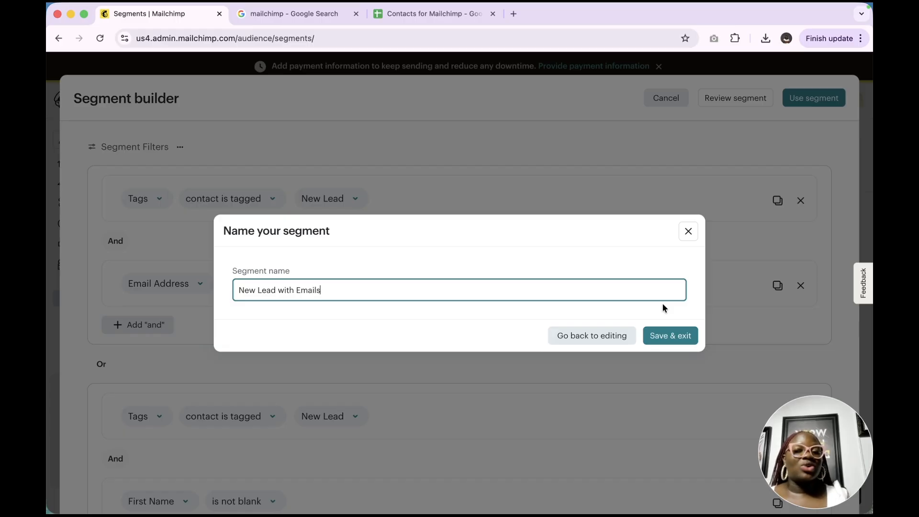
{"action": "left_click", "coordinate": [667, 338]}
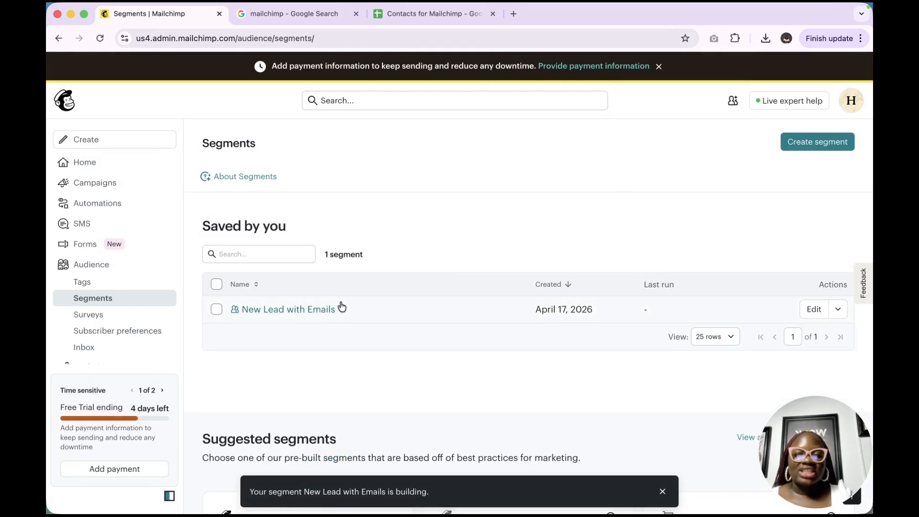
Start another new segment with an Email Address filter and view its available conditions.
{"action": "left_click", "coordinate": [813, 144]}
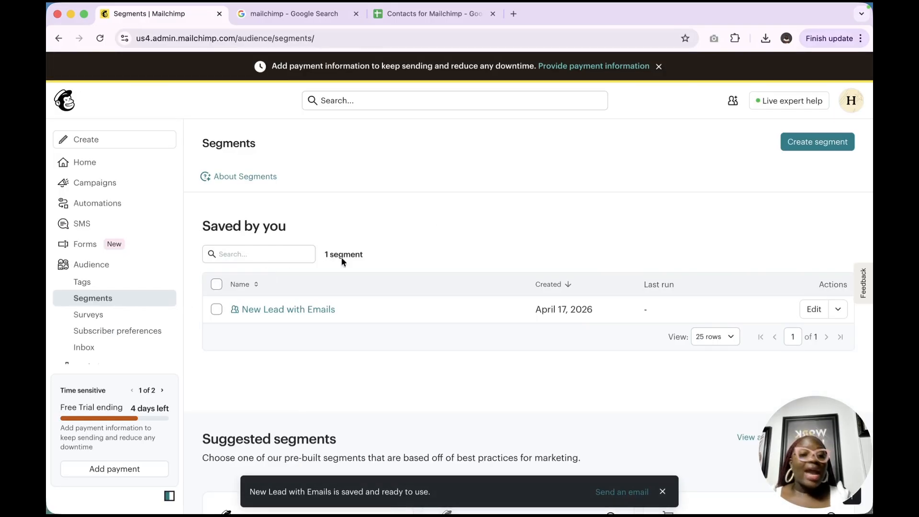
{"action": "left_click", "coordinate": [813, 144]}
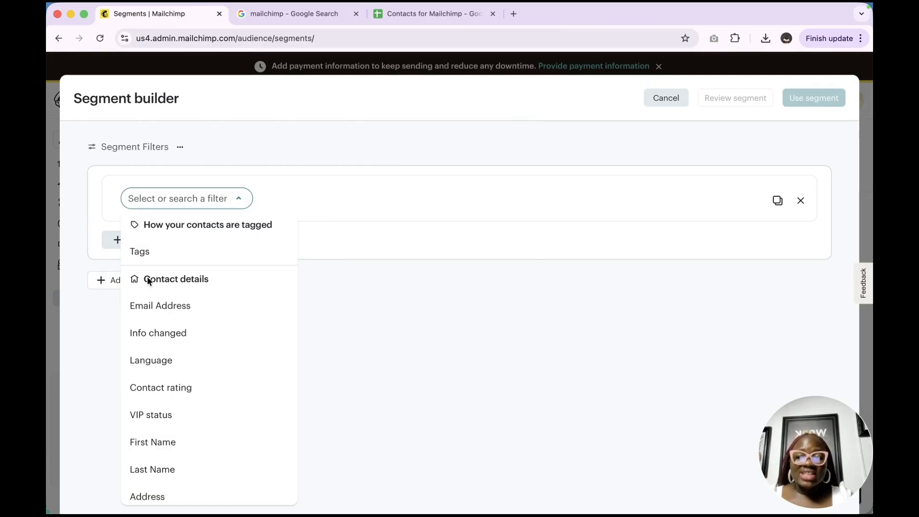
{"action": "left_click", "coordinate": [158, 310]}
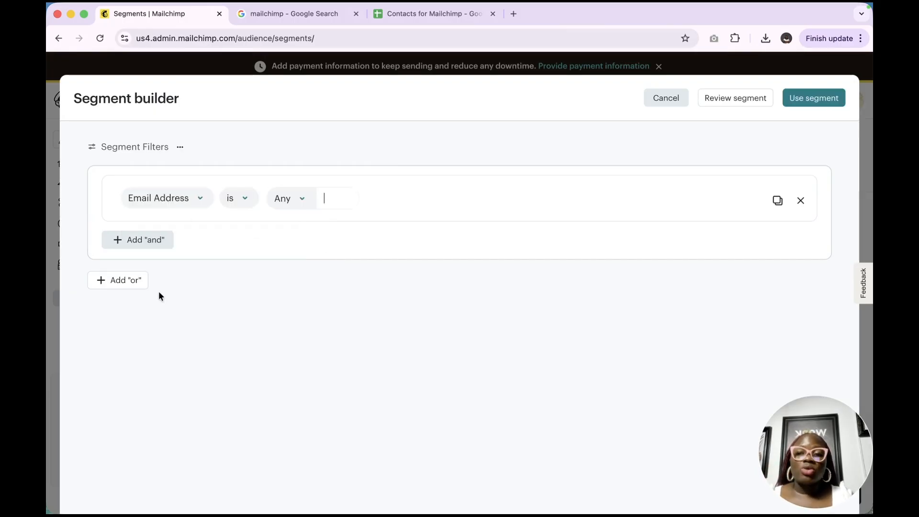
{"action": "left_click", "coordinate": [240, 210]}
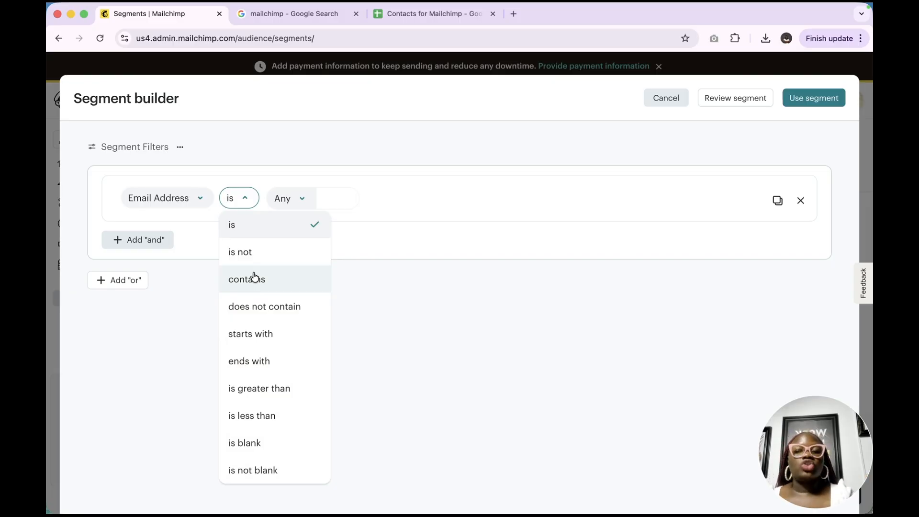
Change the filter to Info changed with the condition "is after campaign" and view the selectable campaigns.
{"action": "left_click", "coordinate": [154, 207]}
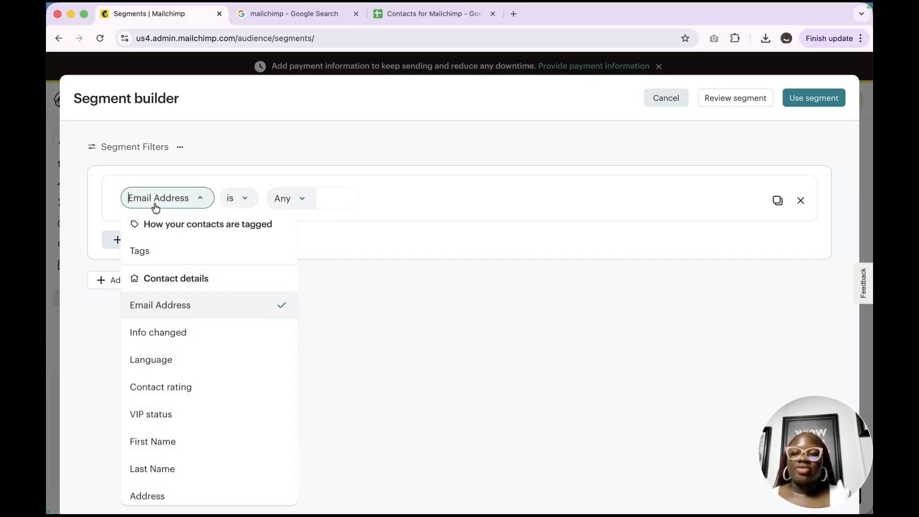
{"action": "left_click", "coordinate": [176, 335]}
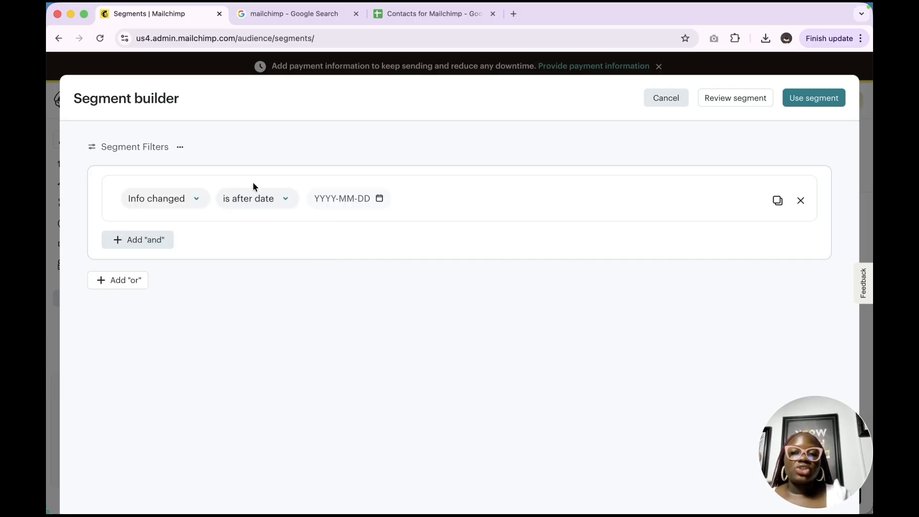
{"action": "left_click", "coordinate": [255, 201]}
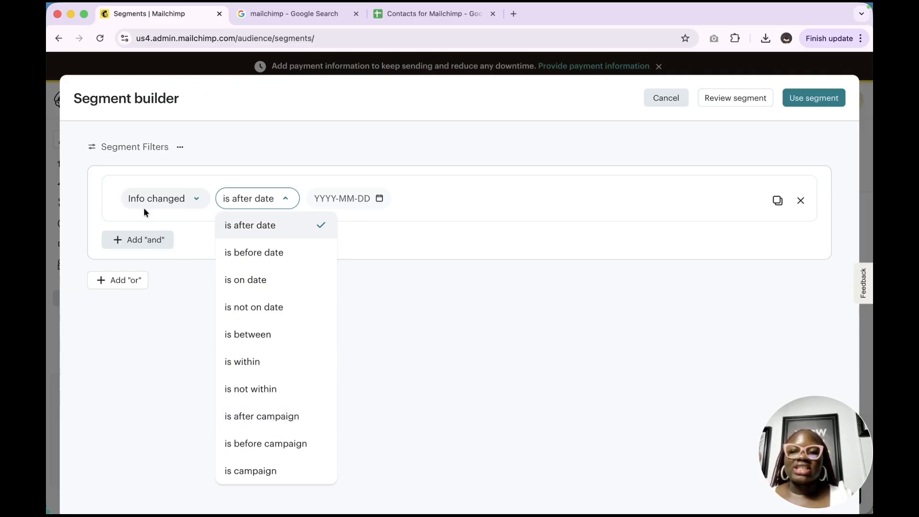
{"action": "left_click", "coordinate": [266, 421]}
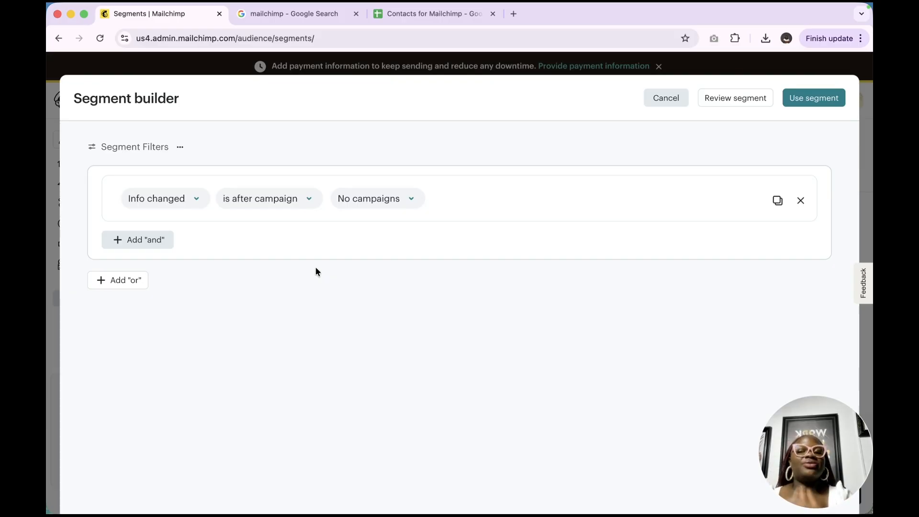
{"action": "left_click", "coordinate": [368, 202]}
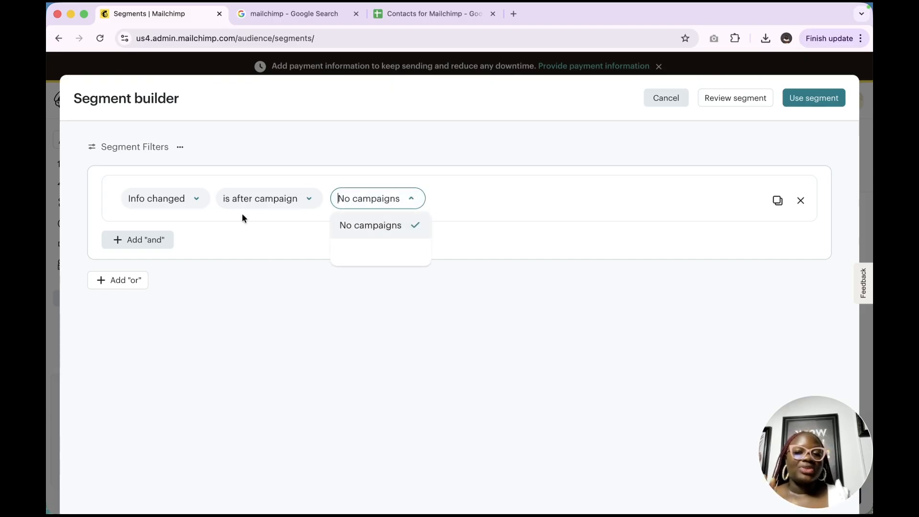
Change the filter to Birthday and look through its condition and month options.
{"action": "left_click", "coordinate": [186, 211]}
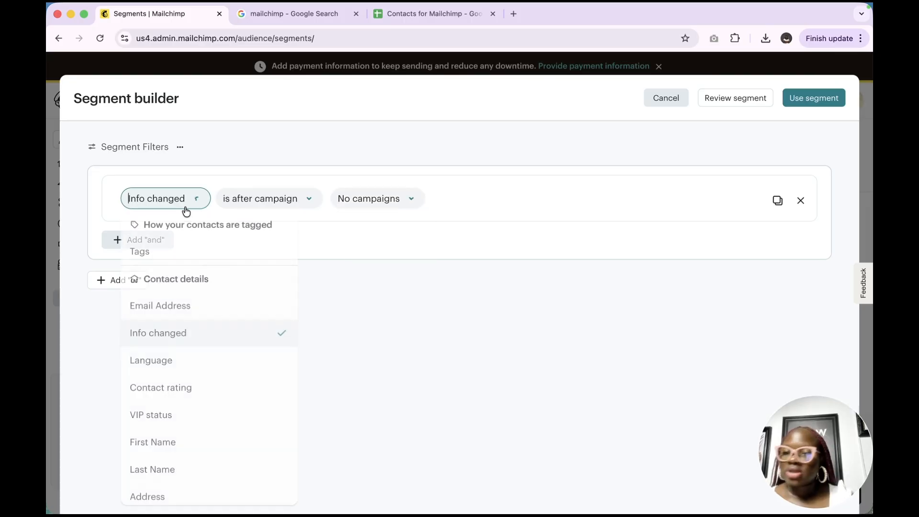
{"action": "scroll", "coordinate": [203, 330], "scroll_direction": "down", "scroll_amount": 4}
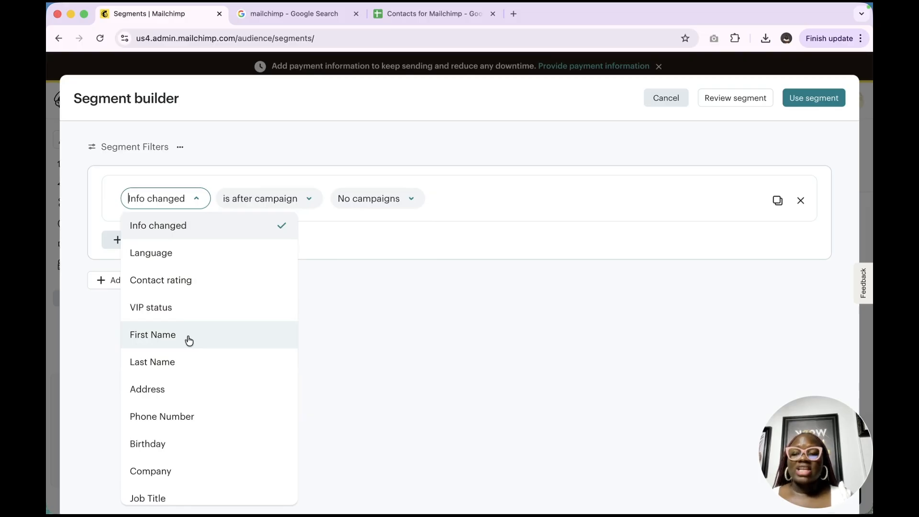
{"action": "scroll", "coordinate": [188, 340], "scroll_direction": "down", "scroll_amount": 2}
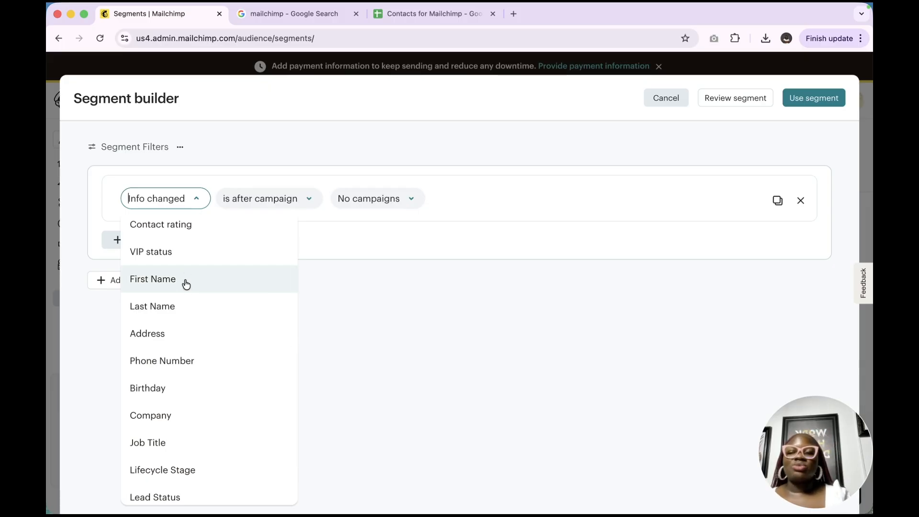
{"action": "scroll", "coordinate": [194, 357], "scroll_direction": "down", "scroll_amount": 2}
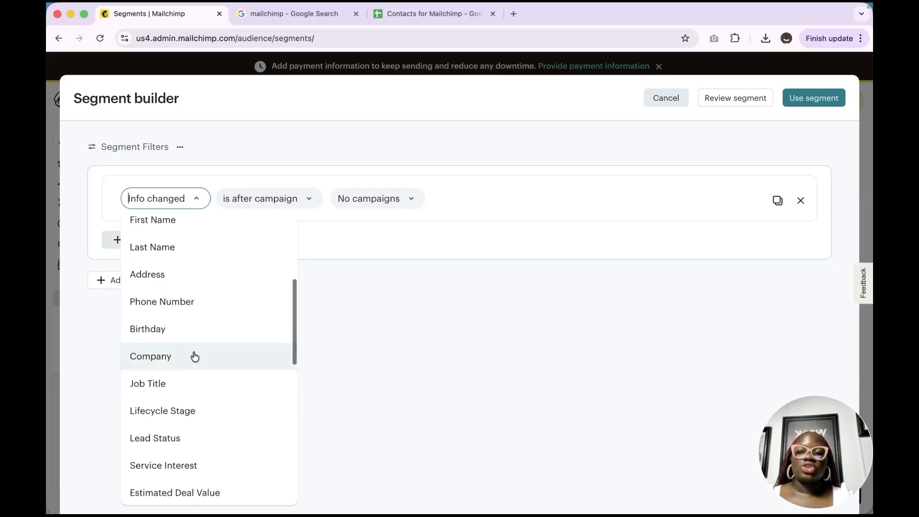
{"action": "left_click", "coordinate": [166, 329]}
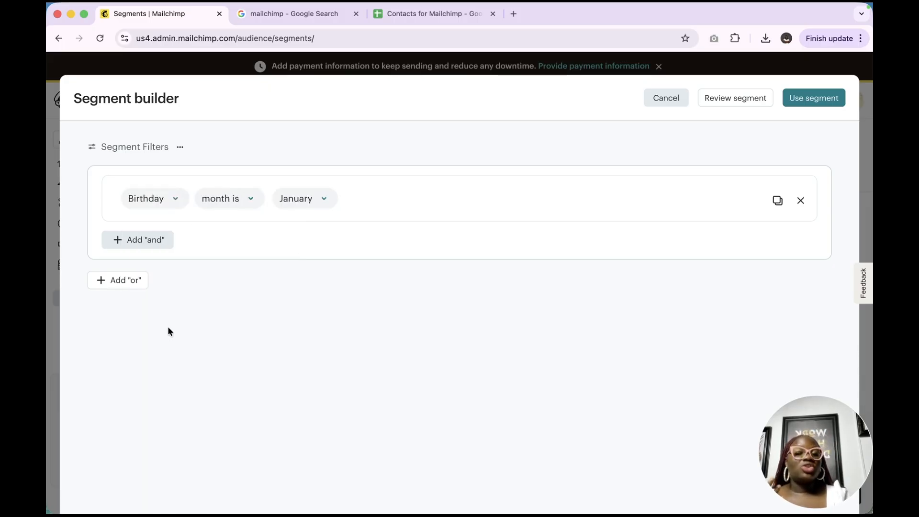
{"action": "left_click", "coordinate": [230, 200]}
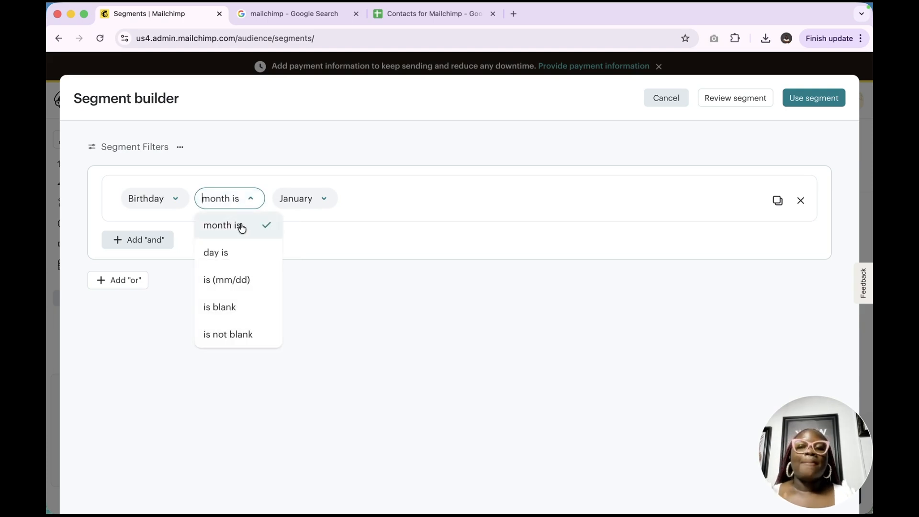
{"action": "left_click", "coordinate": [307, 208]}
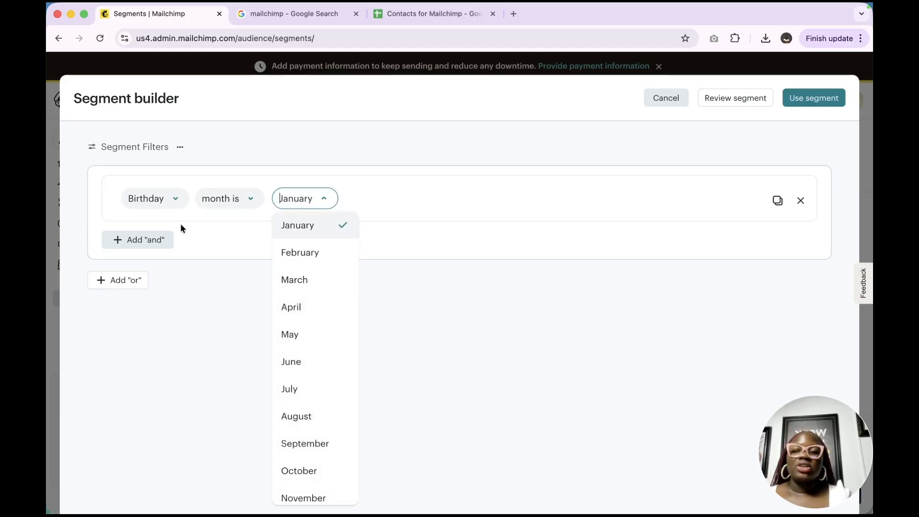
Browse the available filter types, switch the filter to Custom engagement, and view its event name options.
{"action": "left_click", "coordinate": [163, 208]}
{"action": "left_click", "coordinate": [158, 203]}
{"action": "scroll", "coordinate": [210, 447], "scroll_direction": "down", "scroll_amount": 15}
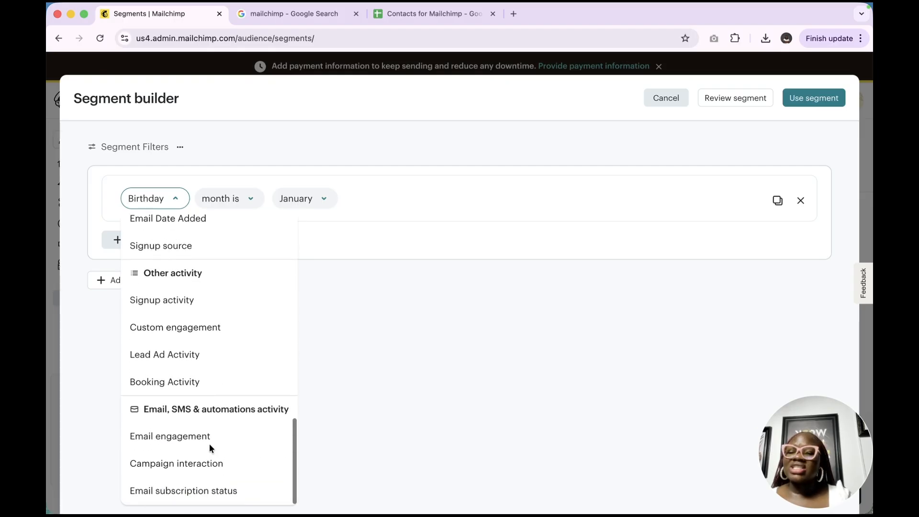
{"action": "scroll", "coordinate": [209, 448], "scroll_direction": "up", "scroll_amount": 5}
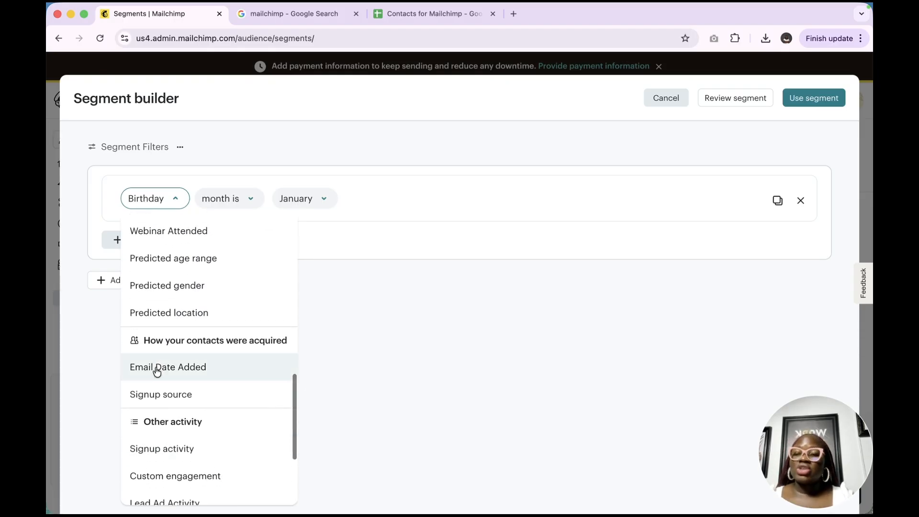
{"action": "scroll", "coordinate": [163, 374], "scroll_direction": "up", "scroll_amount": 3}
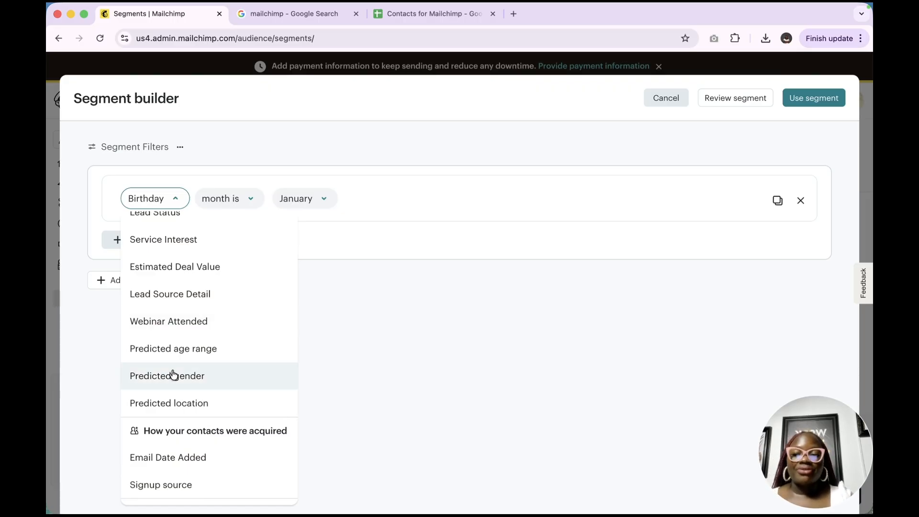
{"action": "scroll", "coordinate": [173, 374], "scroll_direction": "down", "scroll_amount": 5}
{"action": "scroll", "coordinate": [174, 374], "scroll_direction": "down", "scroll_amount": 1}
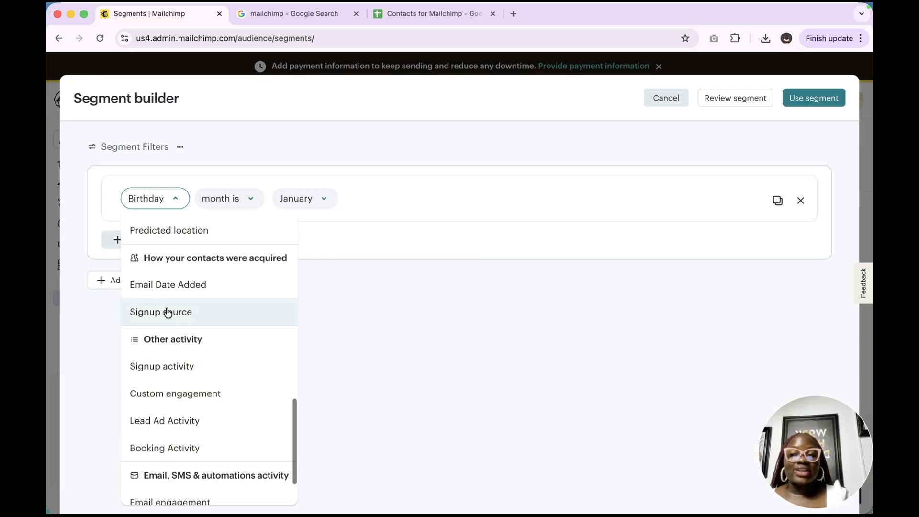
{"action": "scroll", "coordinate": [167, 312], "scroll_direction": "down", "scroll_amount": 2}
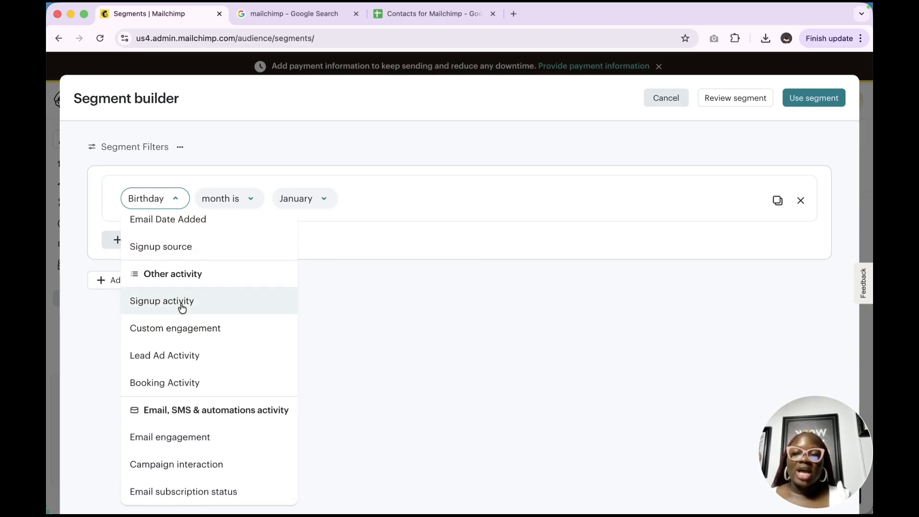
{"action": "left_click", "coordinate": [181, 336]}
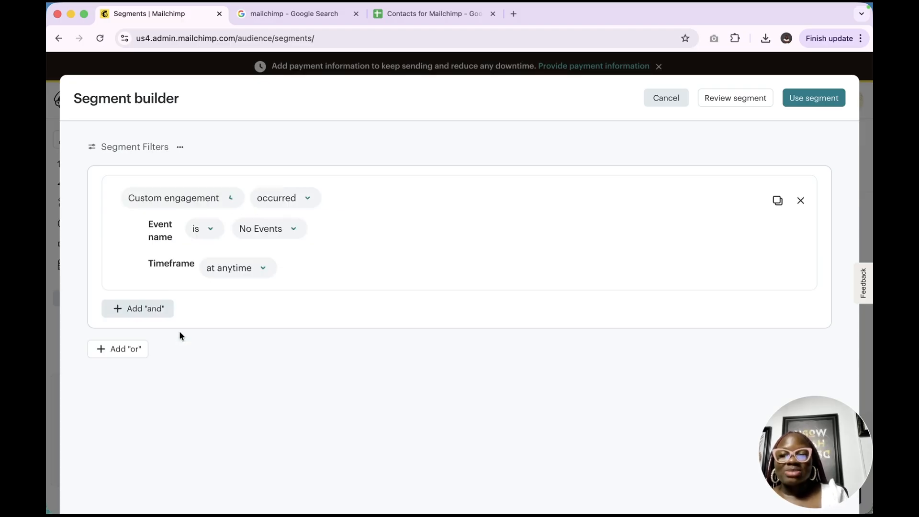
{"action": "left_click", "coordinate": [204, 237]}
{"action": "left_click", "coordinate": [275, 236]}
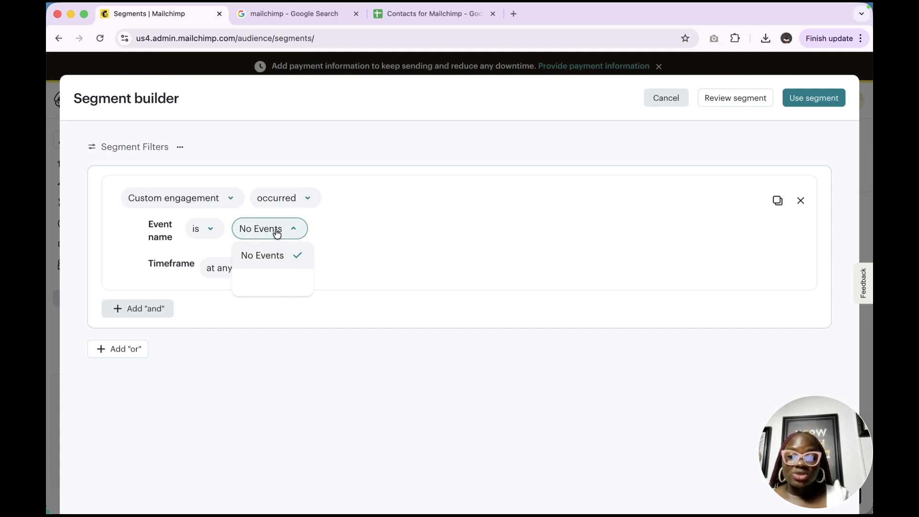
Change the segment filter to Email engagement and view its engagement frequency options.
{"action": "left_click", "coordinate": [217, 206]}
{"action": "scroll", "coordinate": [205, 431], "scroll_direction": "down", "scroll_amount": 10}
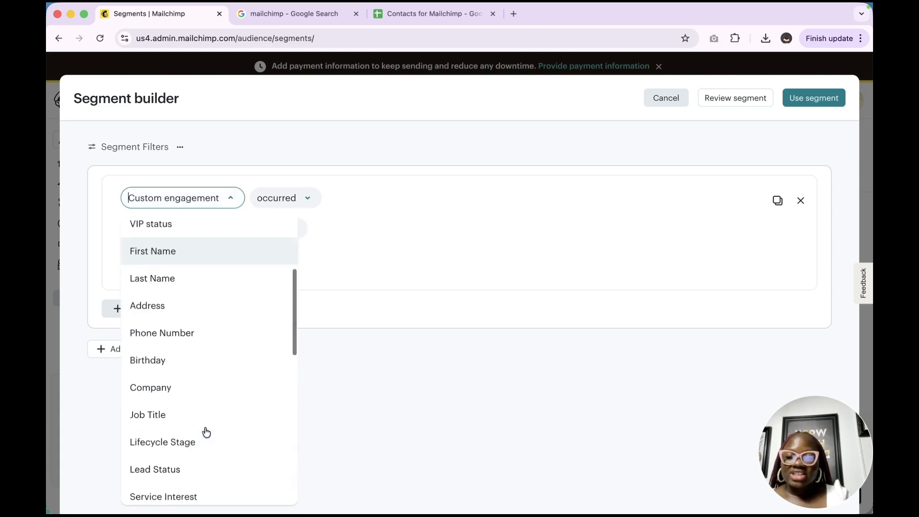
{"action": "scroll", "coordinate": [206, 432], "scroll_direction": "down", "scroll_amount": 8}
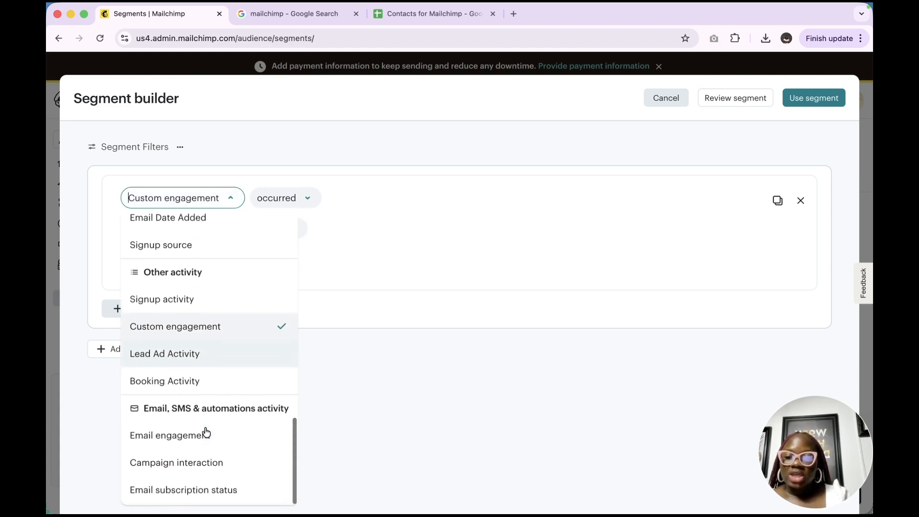
{"action": "left_click", "coordinate": [205, 435]}
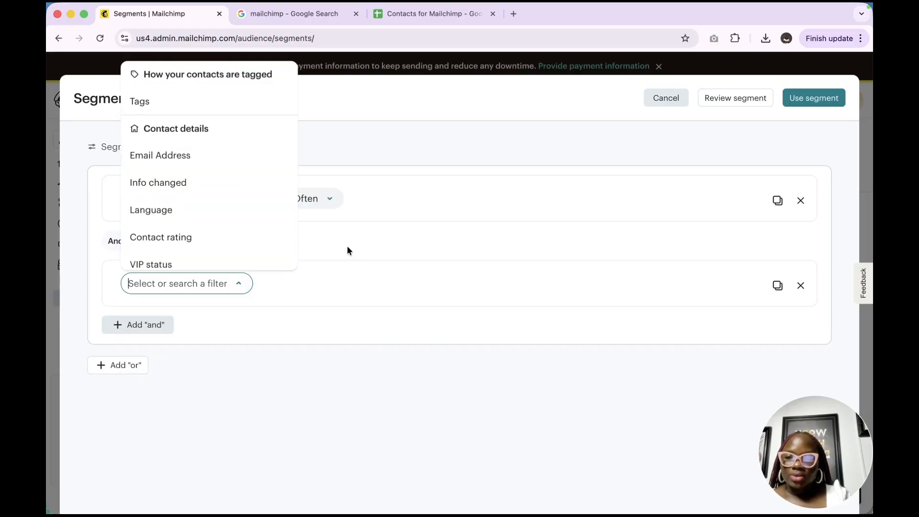
{"action": "left_click", "coordinate": [349, 251]}
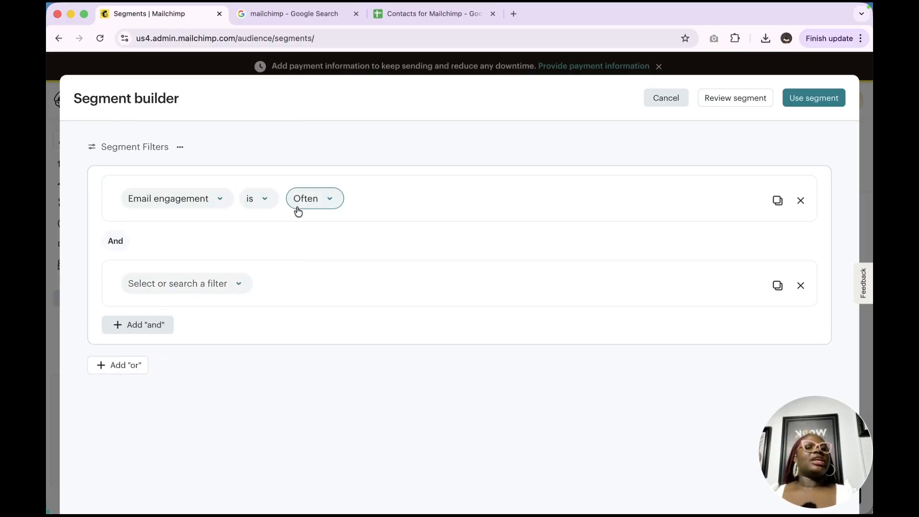
{"action": "left_click", "coordinate": [318, 205]}
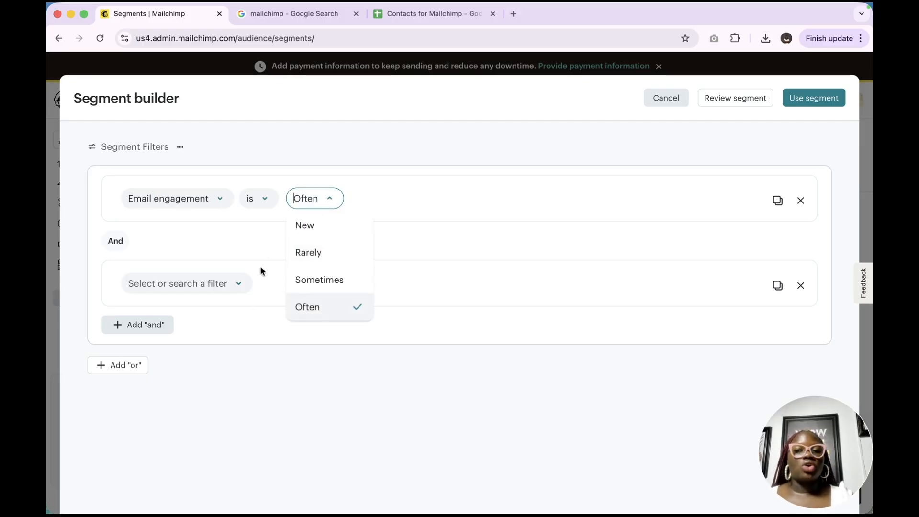
Change the first filter to Campaign interaction and set its condition to "has opened".
{"action": "left_click", "coordinate": [197, 203]}
{"action": "scroll", "coordinate": [183, 354], "scroll_direction": "down", "scroll_amount": 5}
{"action": "scroll", "coordinate": [185, 380], "scroll_direction": "down", "scroll_amount": 4}
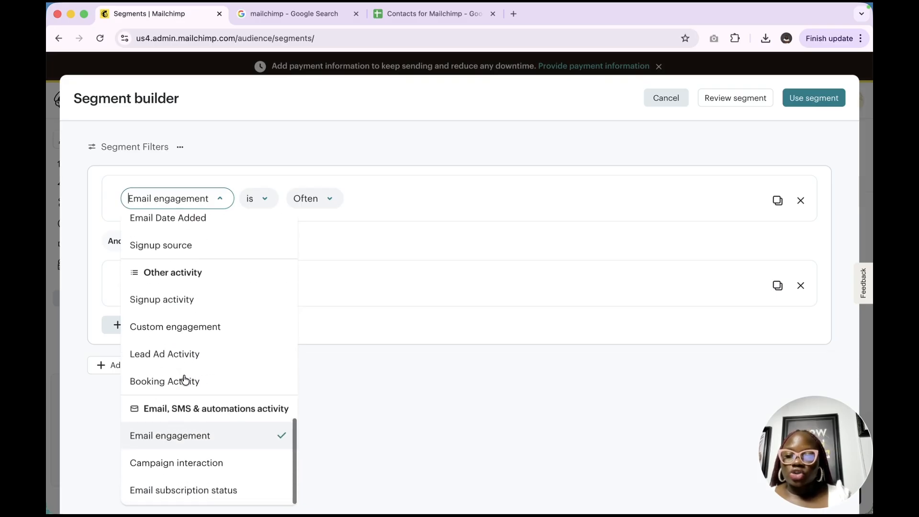
{"action": "left_click", "coordinate": [182, 459]}
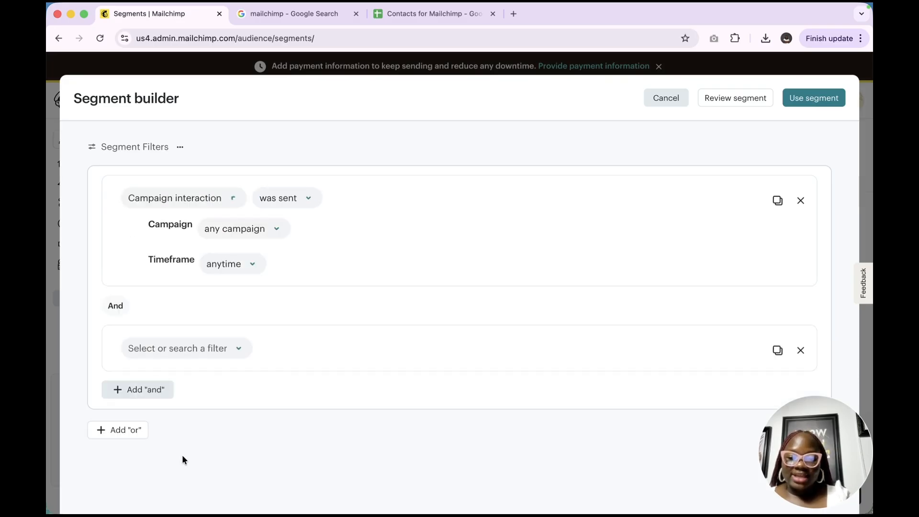
{"action": "left_click", "coordinate": [281, 209]}
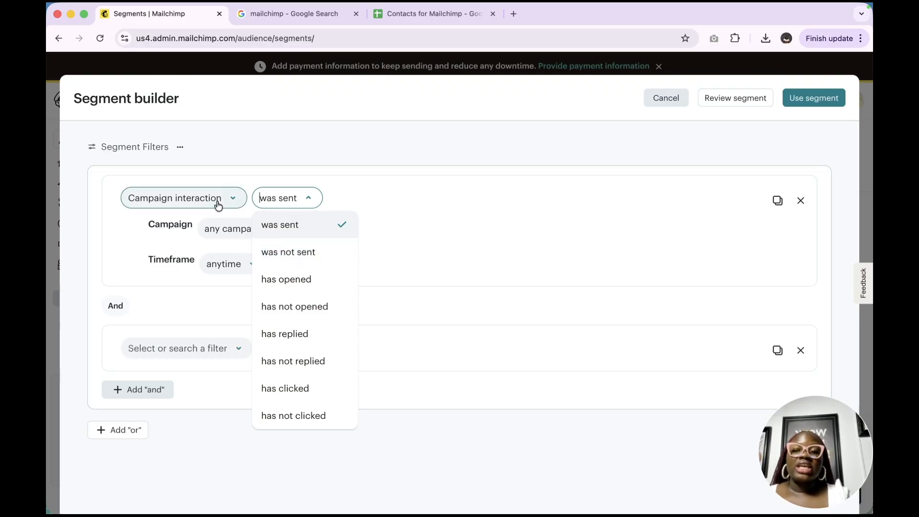
{"action": "left_click", "coordinate": [287, 280]}
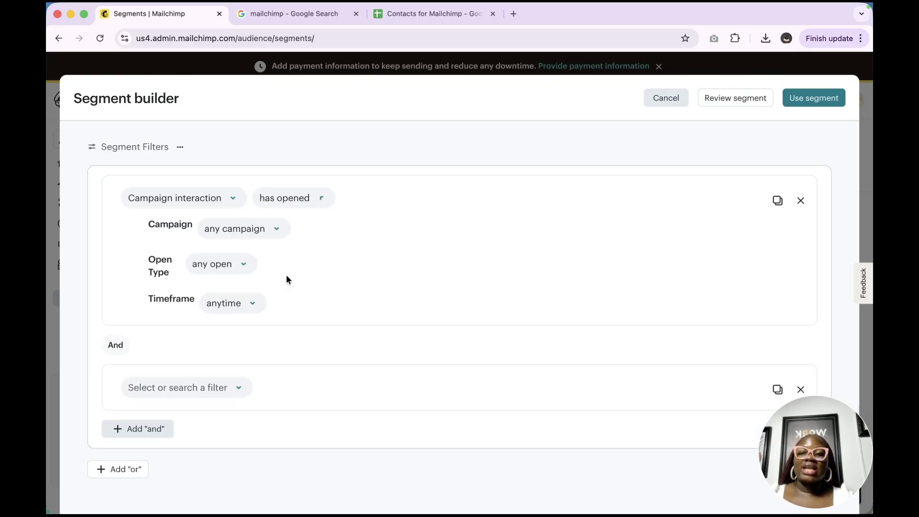
Set the filter's Campaign condition to "is" and view the selectable emails.
{"action": "left_click", "coordinate": [240, 233]}
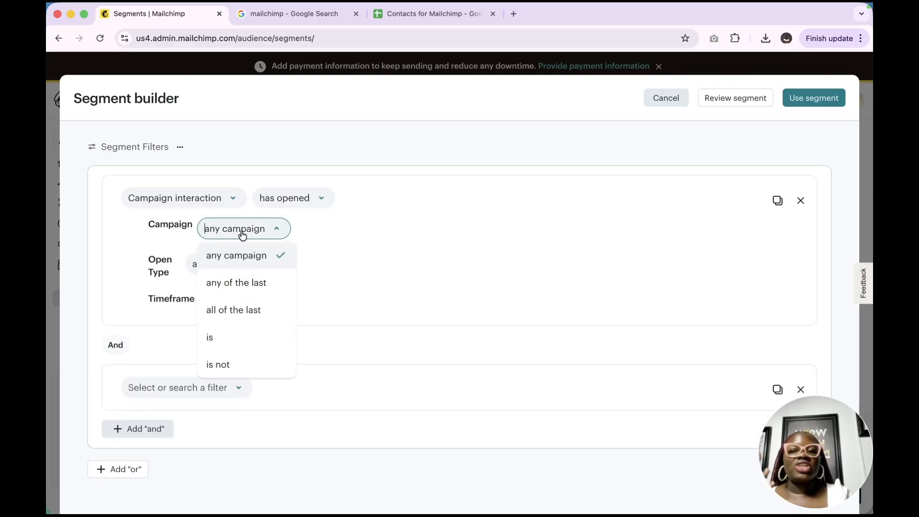
{"action": "left_click", "coordinate": [231, 341]}
{"action": "left_click", "coordinate": [315, 232]}
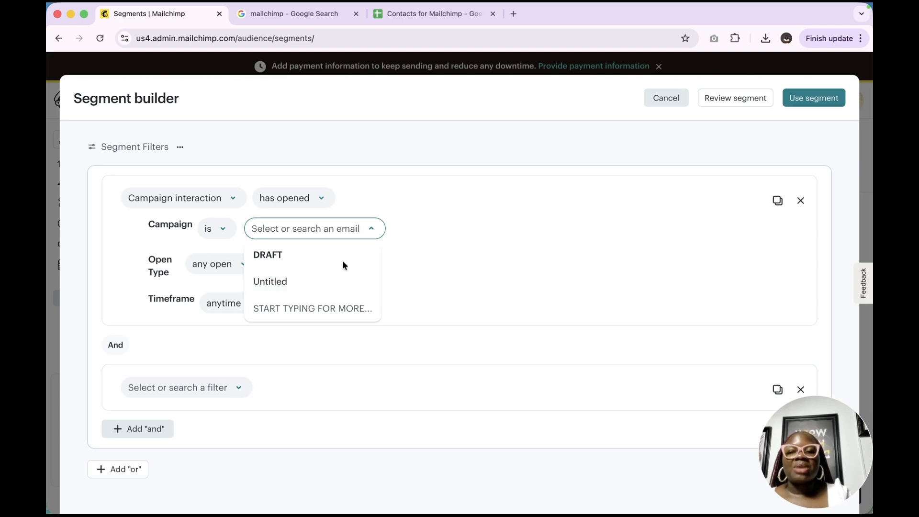
{"action": "left_click", "coordinate": [462, 260]}
Set the Open Type to "is" Apple privacy open and view the available Timeframe options.
{"action": "left_click", "coordinate": [233, 264]}
{"action": "left_click", "coordinate": [218, 317]}
{"action": "left_click", "coordinate": [268, 264]}
{"action": "left_click", "coordinate": [297, 290]}
{"action": "left_click", "coordinate": [304, 272]}
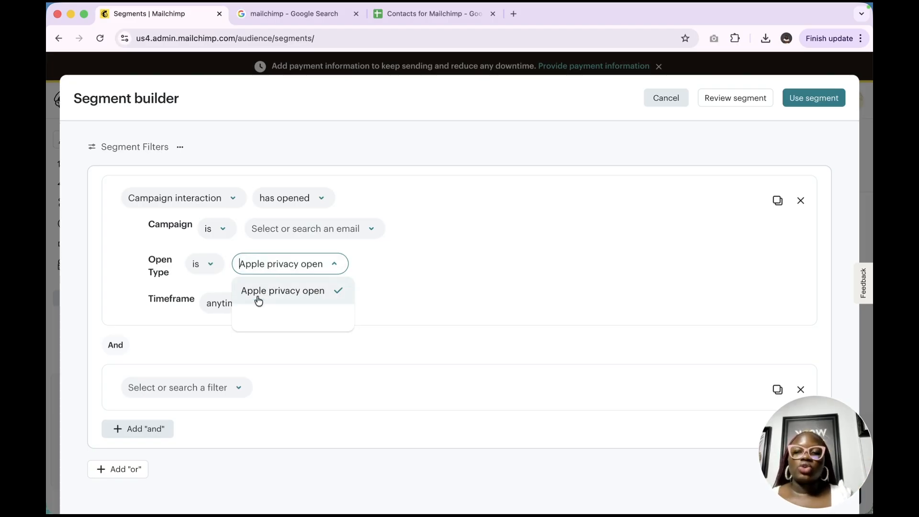
{"action": "left_click", "coordinate": [217, 303]}
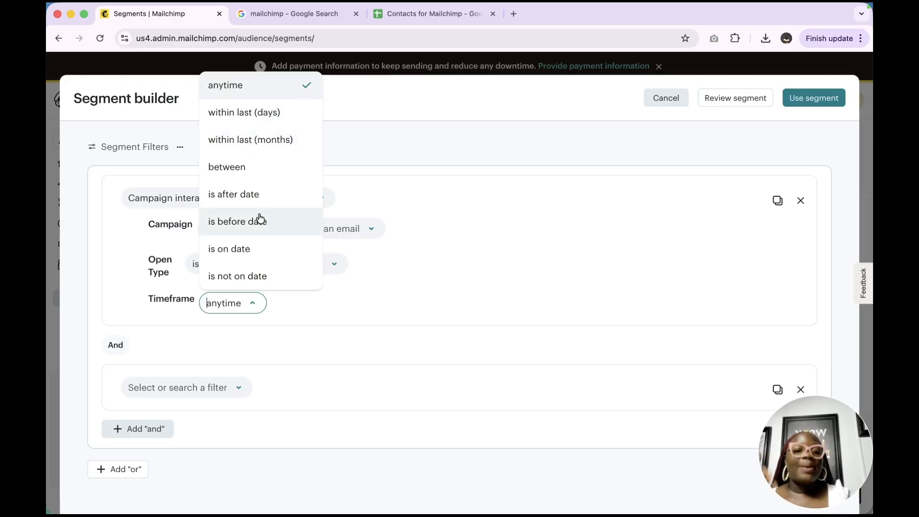
{"action": "left_click", "coordinate": [407, 294]}
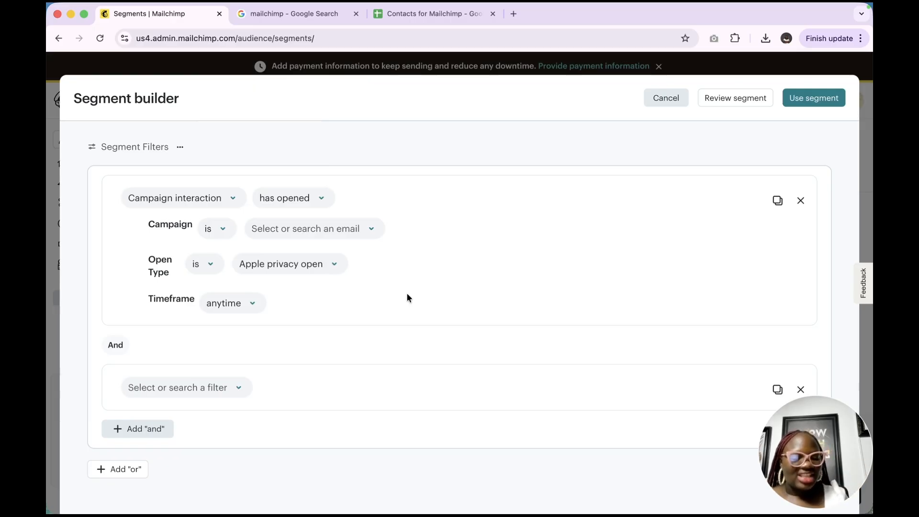
Review the filter types and the Campaign interaction conditions once more, and cancel the unsaved segment.
{"action": "left_click", "coordinate": [166, 203]}
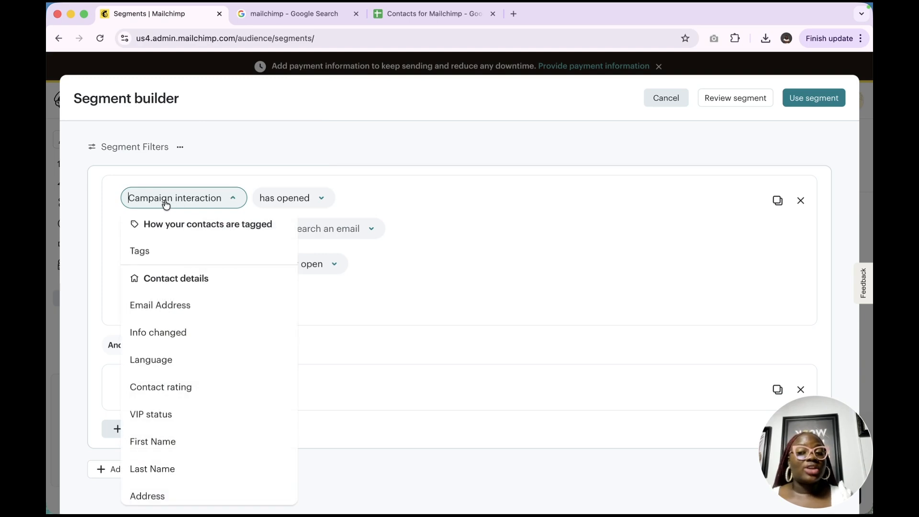
{"action": "scroll", "coordinate": [175, 322], "scroll_direction": "down", "scroll_amount": 10}
{"action": "scroll", "coordinate": [175, 322], "scroll_direction": "down", "scroll_amount": 5}
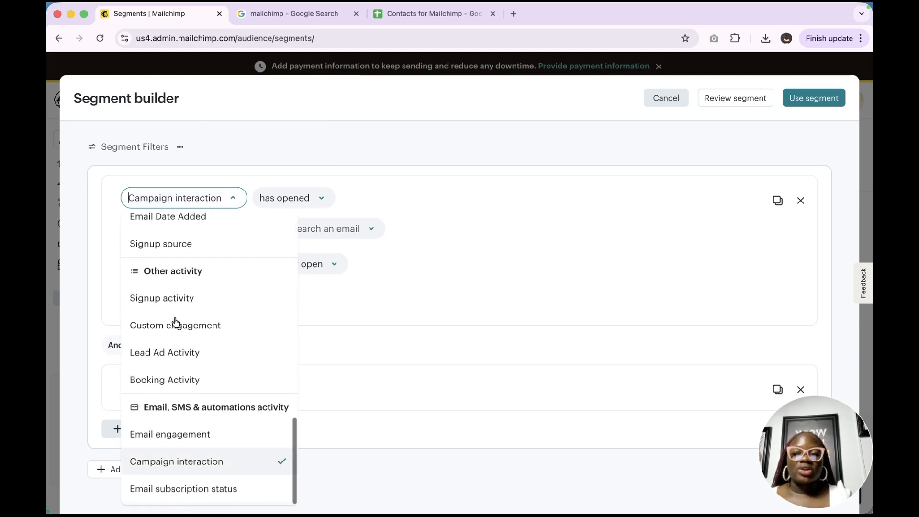
{"action": "left_click", "coordinate": [273, 206]}
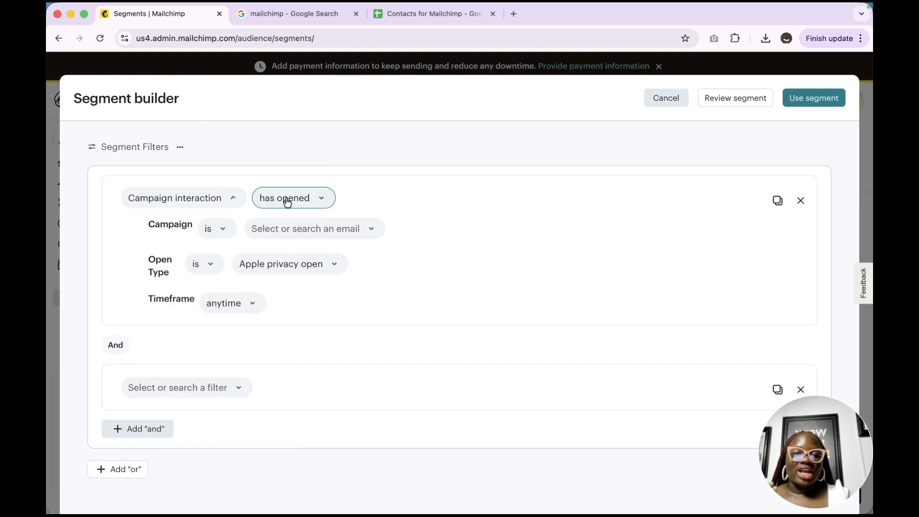
{"action": "left_click", "coordinate": [274, 201]}
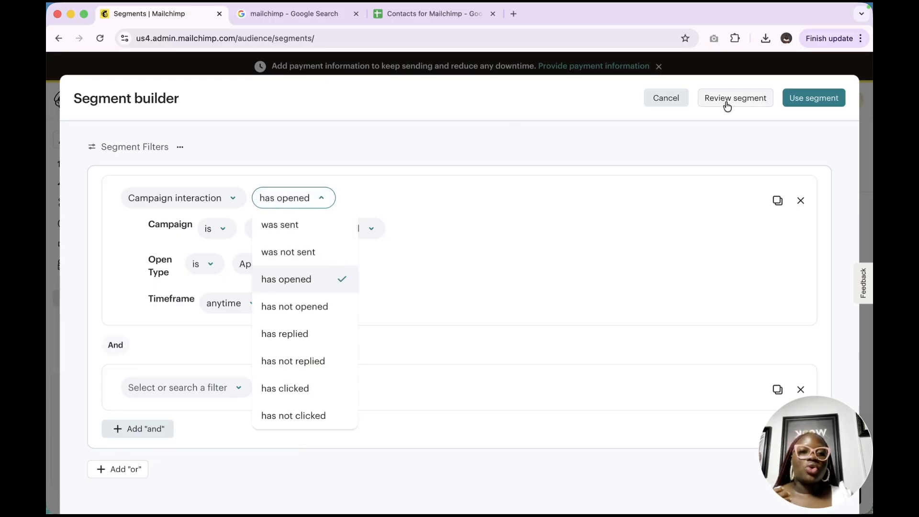
{"action": "left_click", "coordinate": [670, 100]}
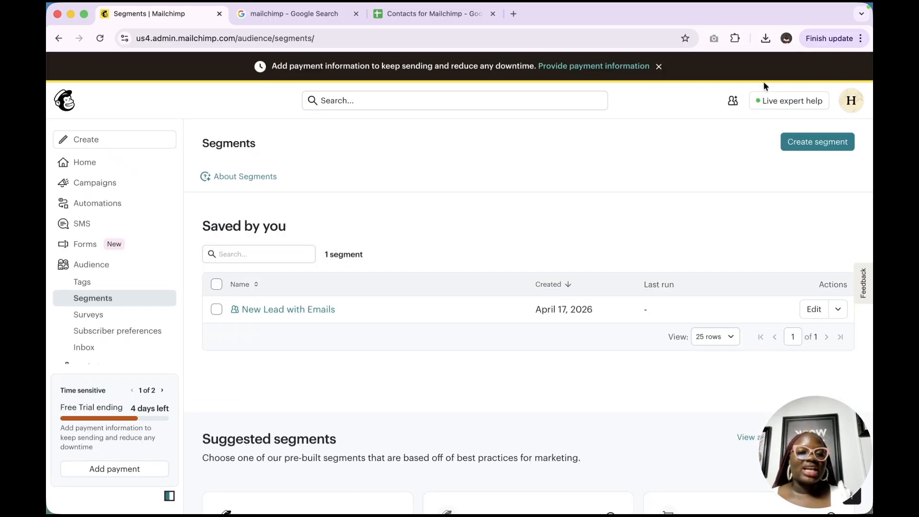